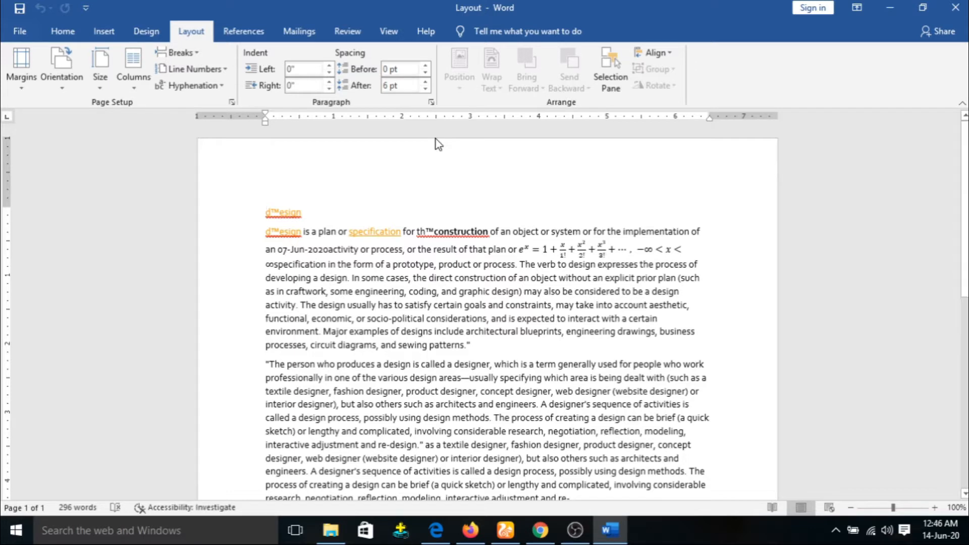
Try the Normal margin preset and the Narrow margin preset on the document.
click(22, 87)
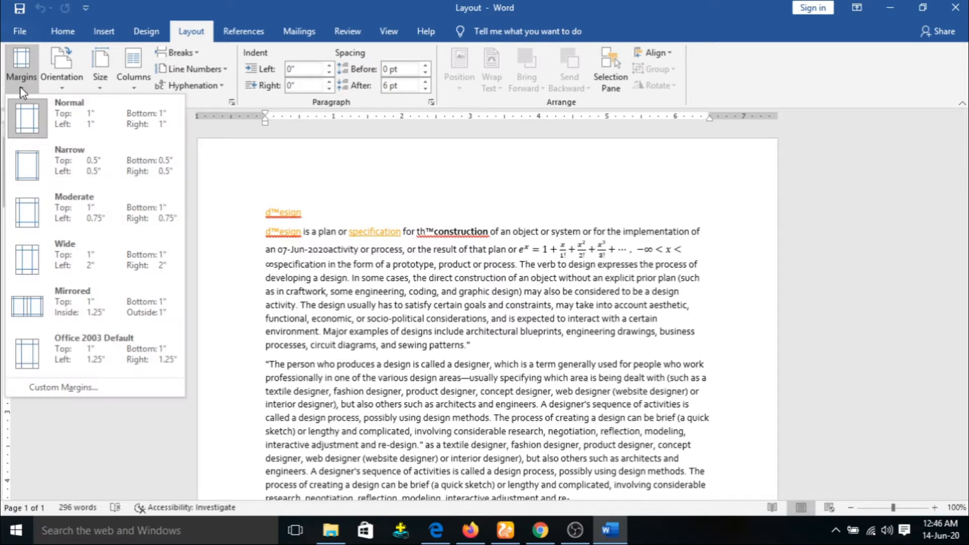
click(48, 113)
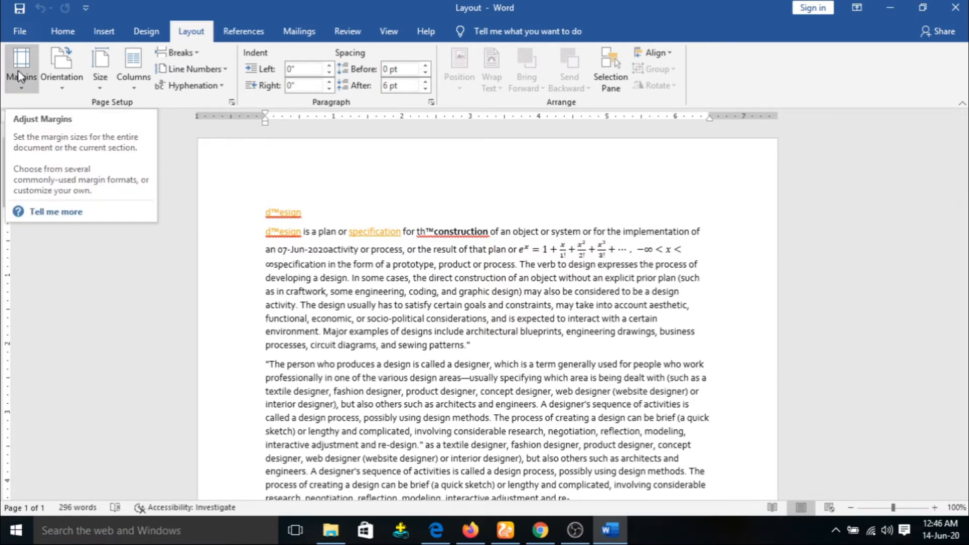
click(22, 86)
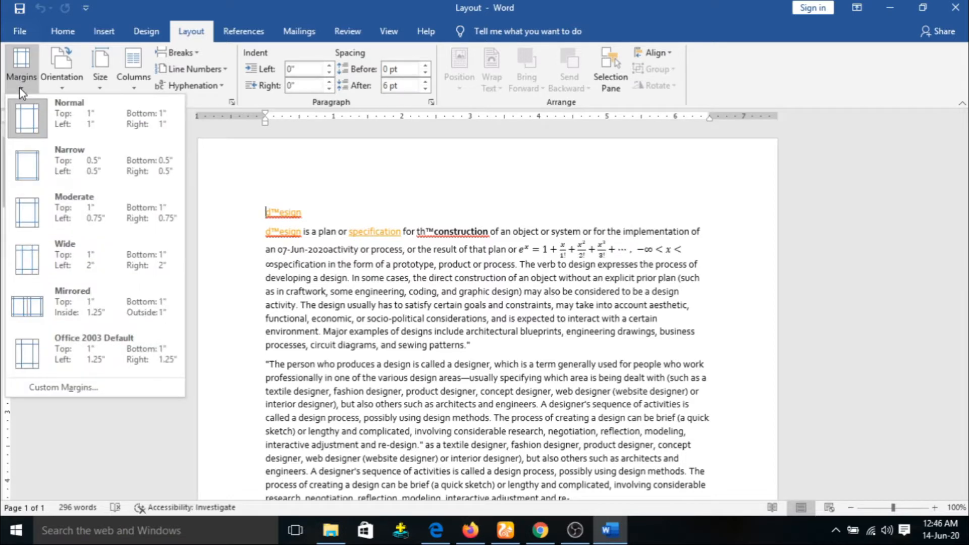
click(76, 160)
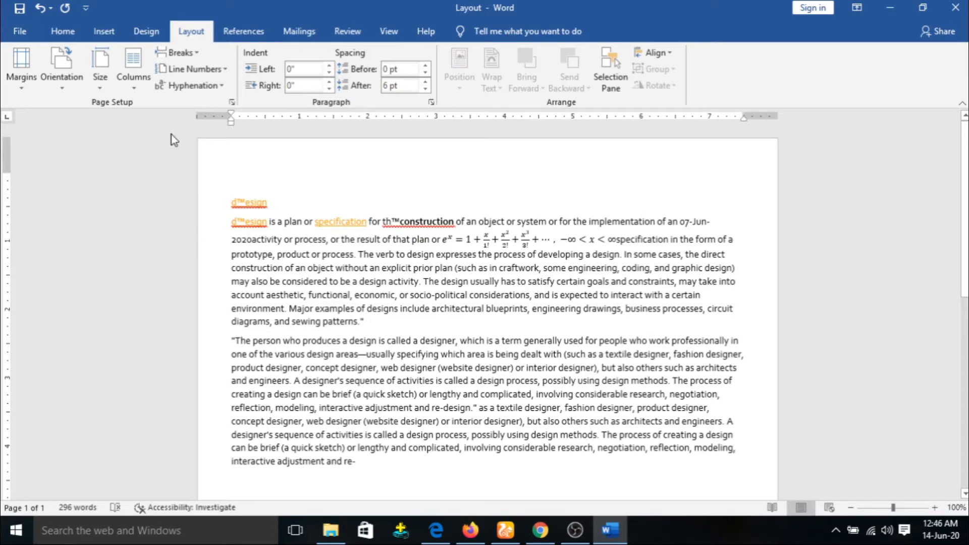
Try the Moderate margin preset and the Wide margin preset on the document.
click(16, 80)
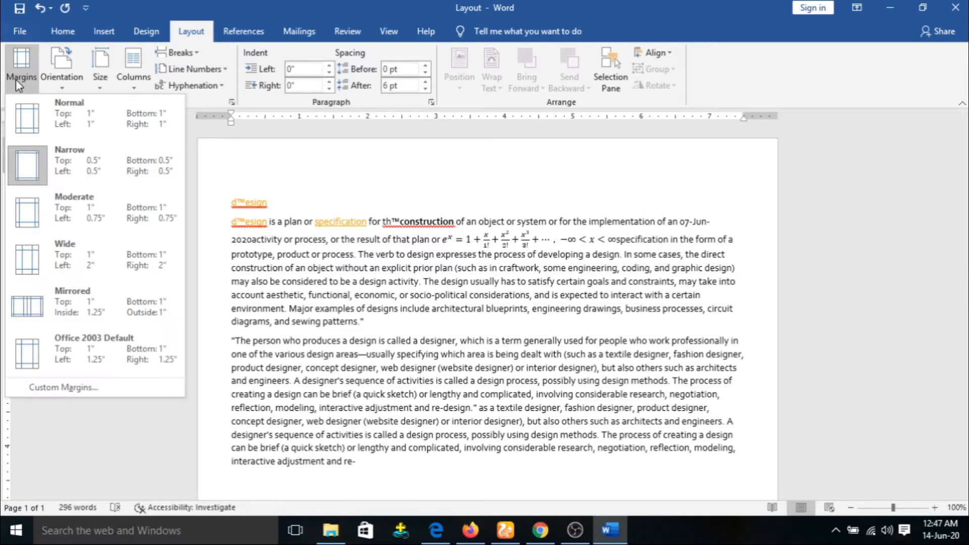
click(83, 206)
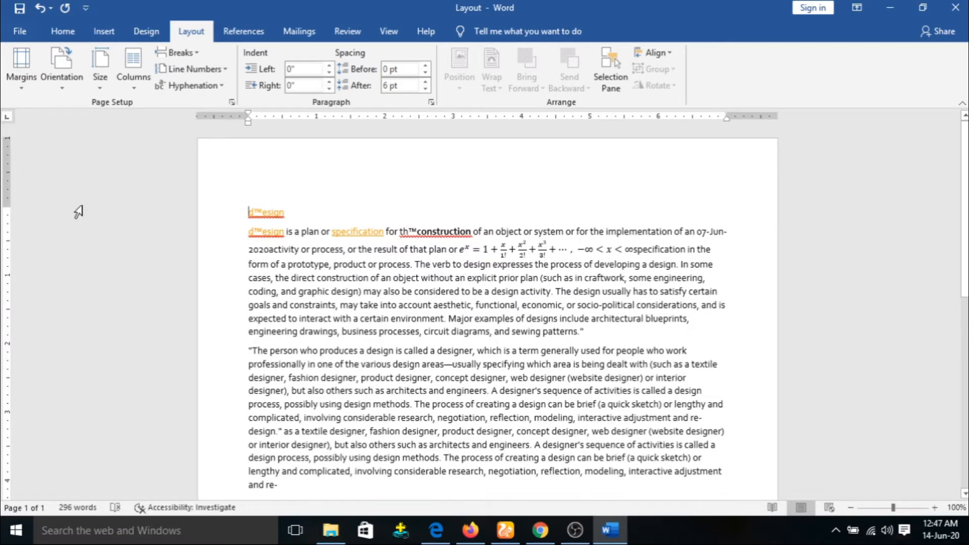
click(21, 80)
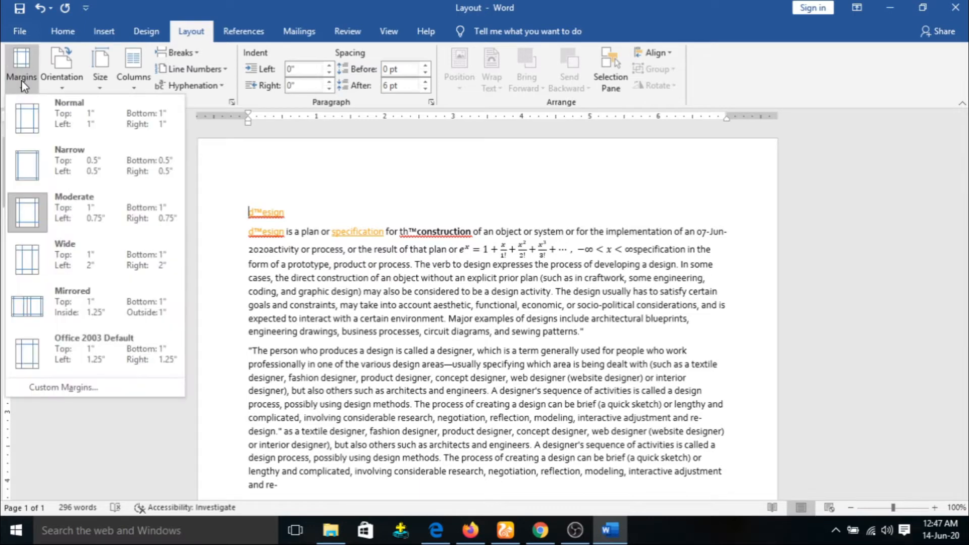
click(92, 256)
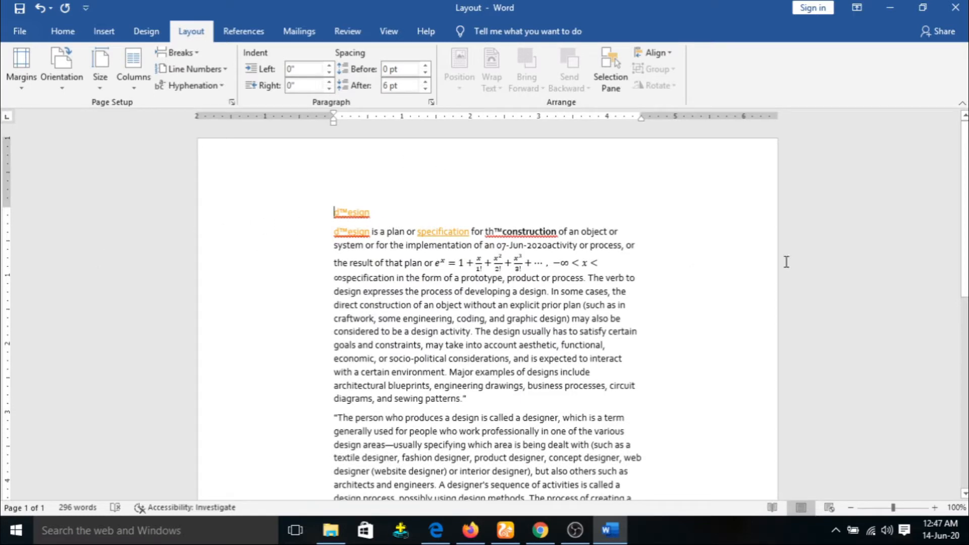
Try the Mirrored margin preset and replace it with the Office 2003 Default margins.
click(23, 90)
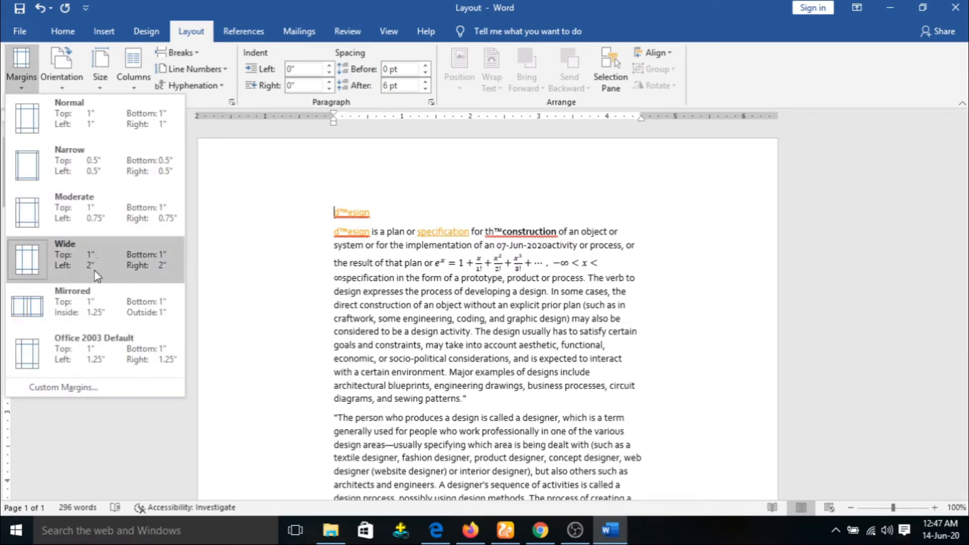
click(89, 298)
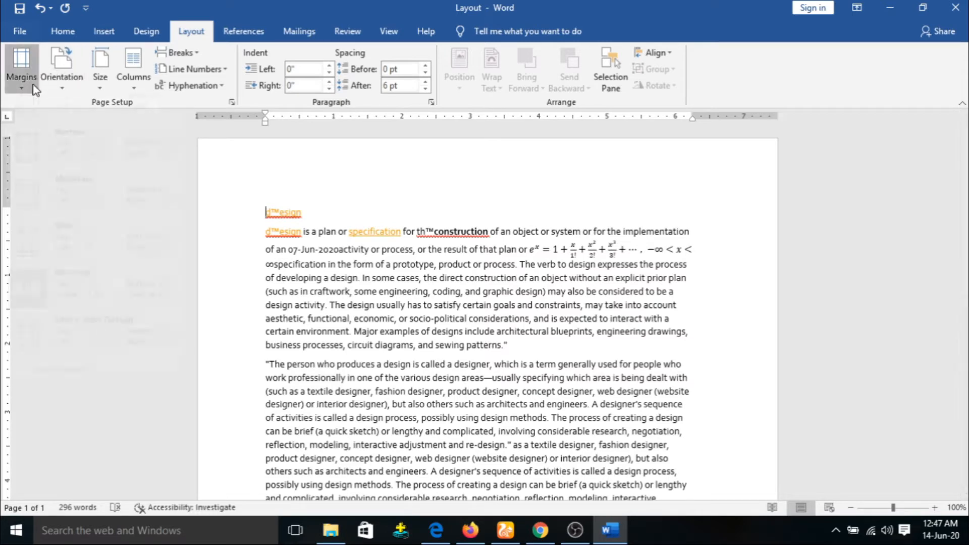
click(21, 68)
click(96, 359)
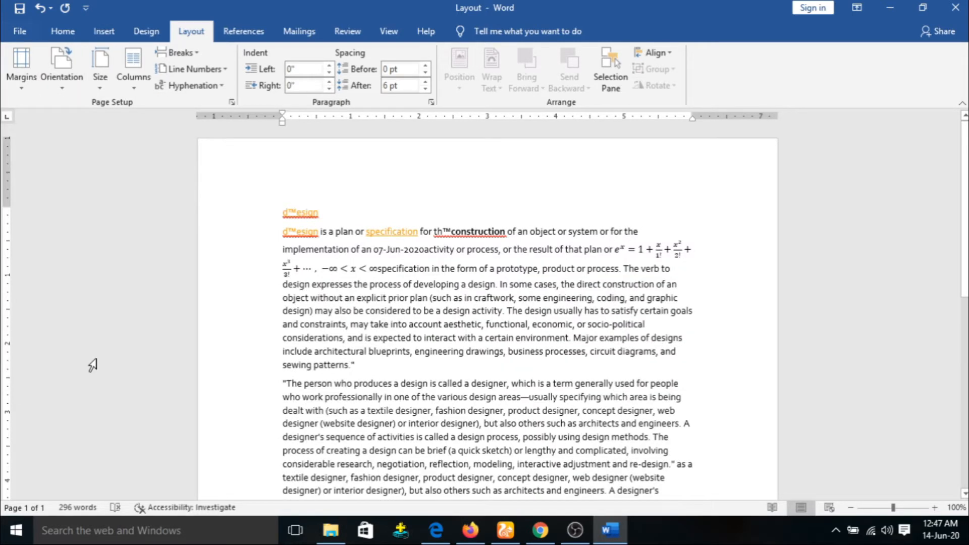
Open the custom margin settings and raise the gutter to 1.1".
click(25, 81)
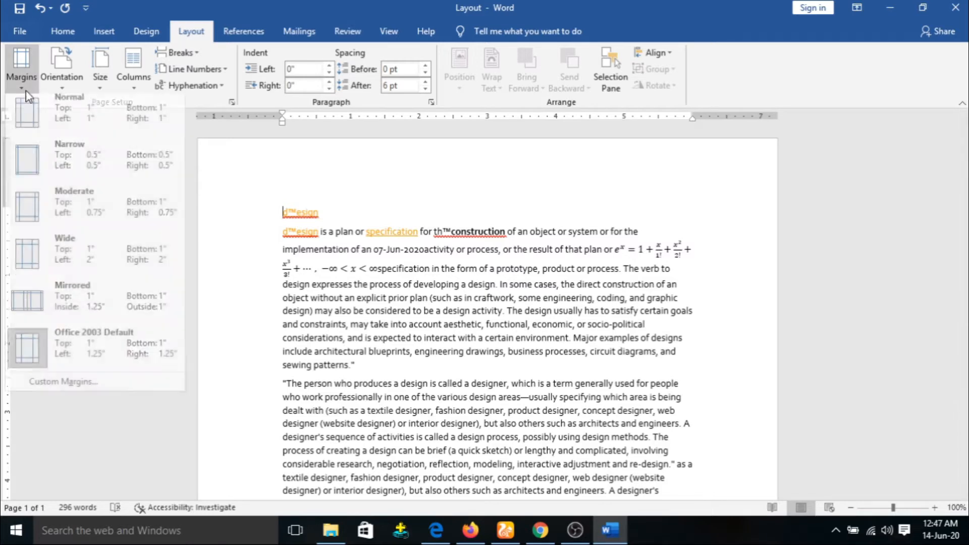
click(87, 389)
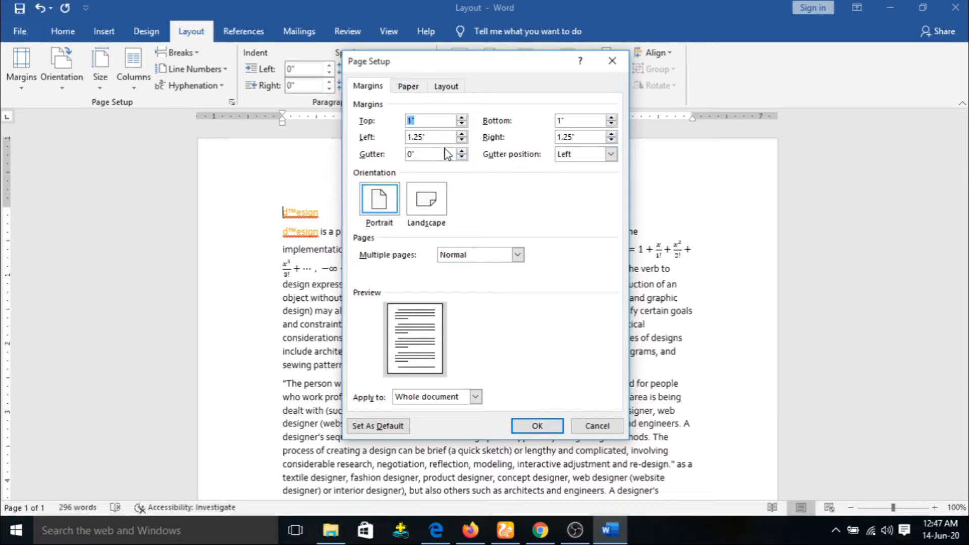
click(461, 151)
click(461, 157)
click(460, 151)
click(461, 151)
click(461, 151)
click(461, 151)
click(461, 151)
click(461, 151)
click(461, 151)
click(461, 152)
click(461, 152)
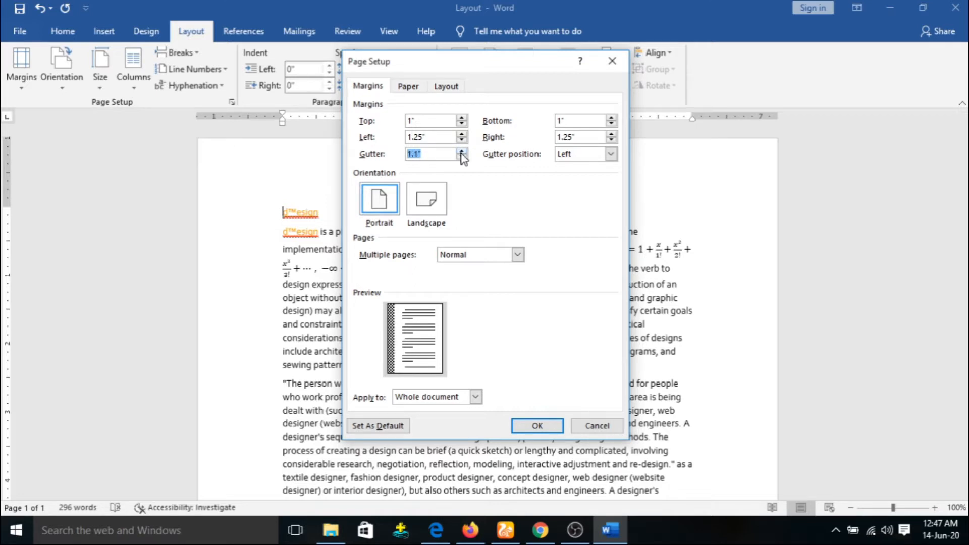
Reduce the page gutter to 0.1" in the custom margin settings.
click(462, 158)
click(462, 157)
click(461, 158)
click(462, 157)
click(462, 157)
click(461, 157)
click(462, 158)
click(461, 157)
click(461, 157)
click(461, 157)
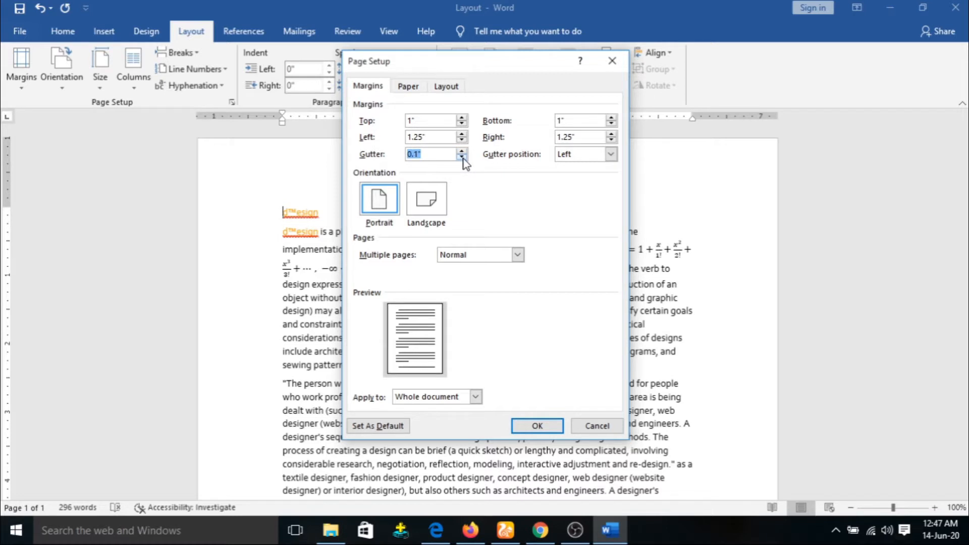
Switch the gutter position to Top and back to Left.
click(611, 155)
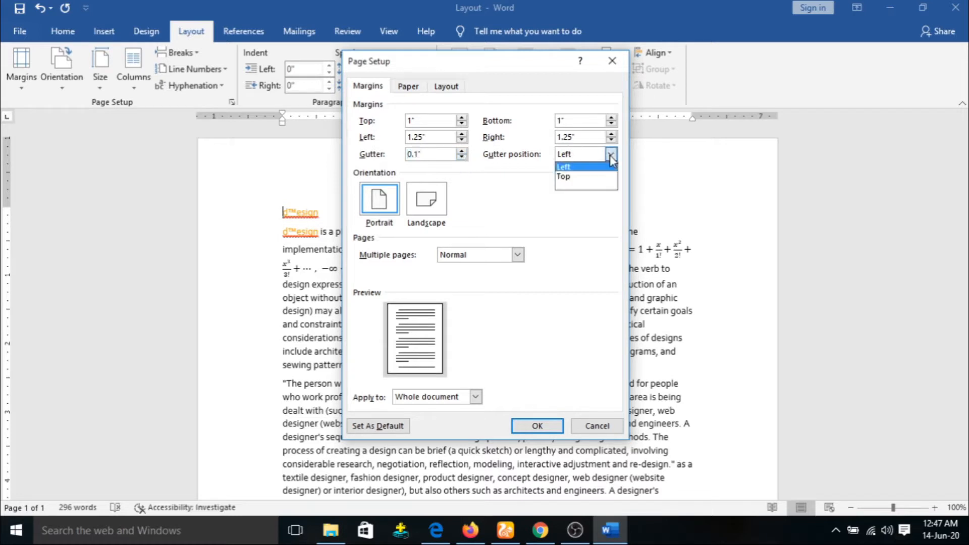
click(597, 178)
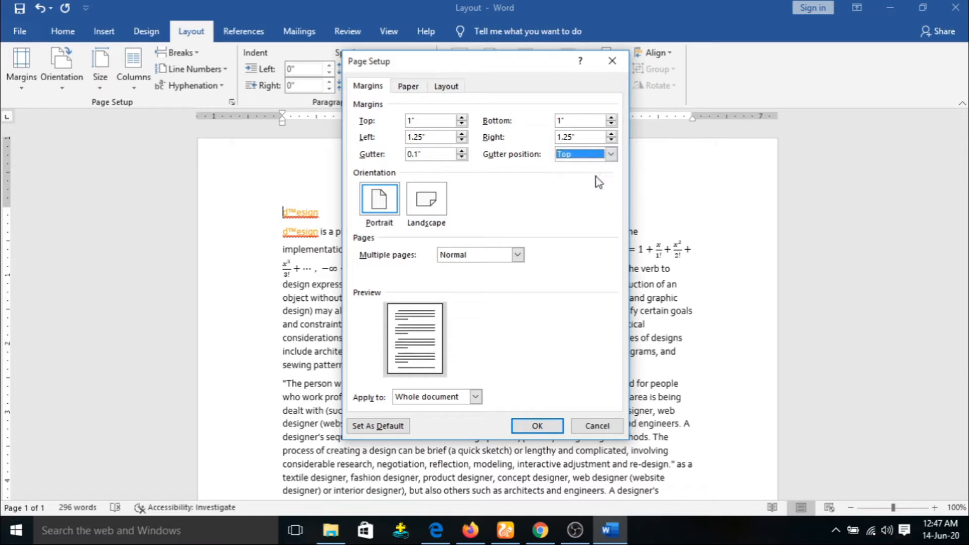
click(611, 154)
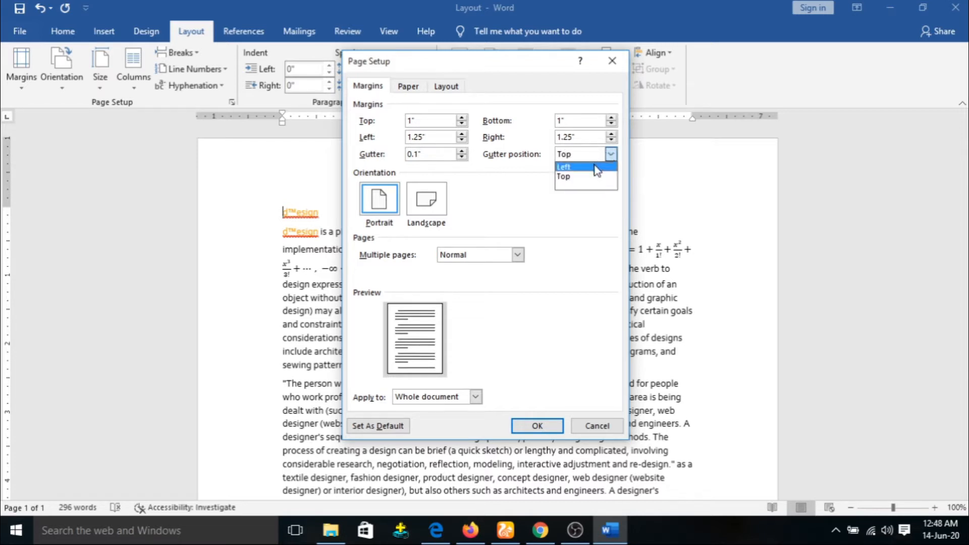
click(597, 168)
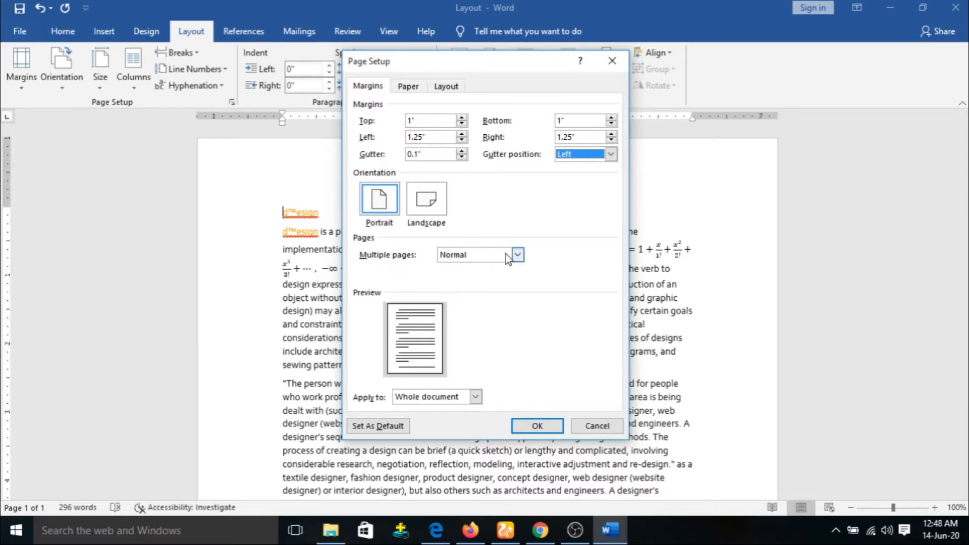
Review the Multiple pages and Apply to options, keeping Normal and Whole document.
click(519, 254)
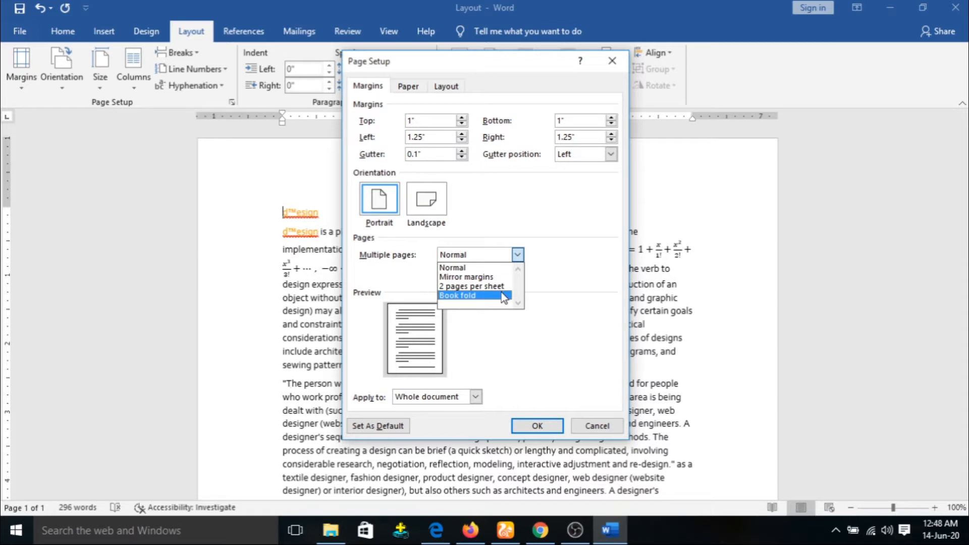
click(522, 320)
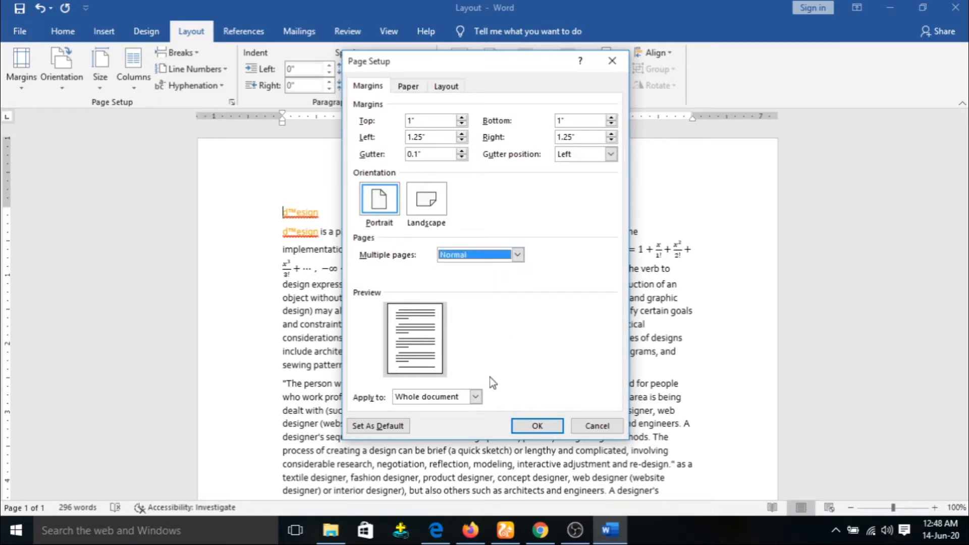
click(474, 401)
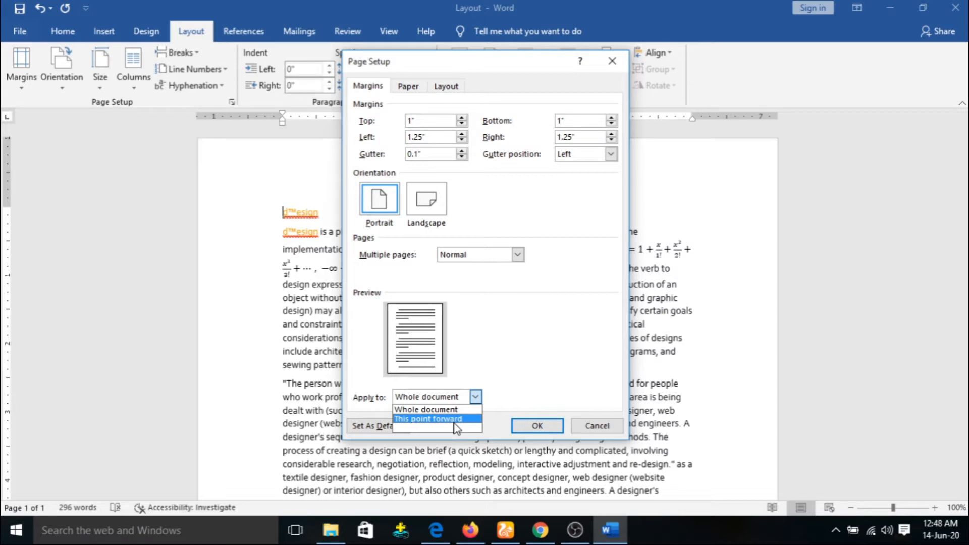
key(Return)
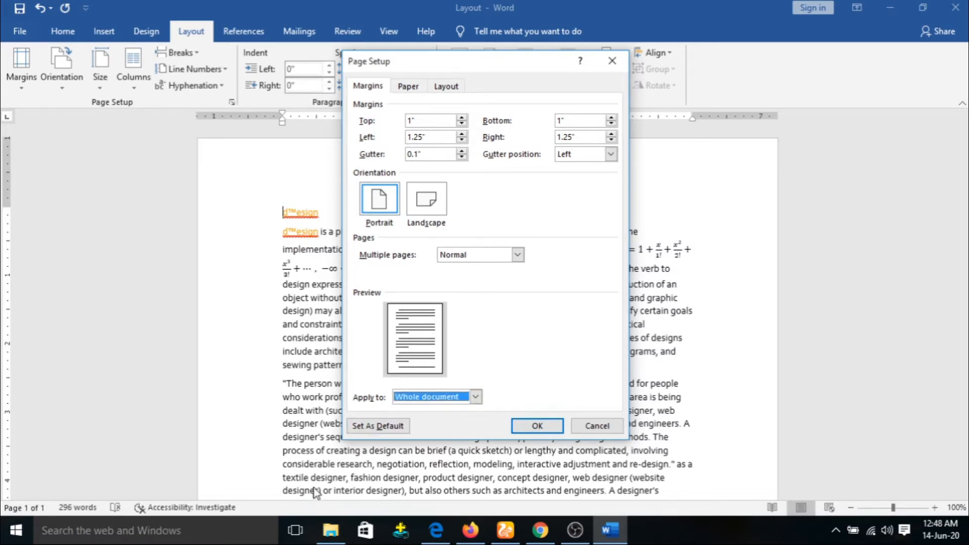
Select Letter as the paper size and apply the page setup after reviewing its section and header layout settings.
click(408, 87)
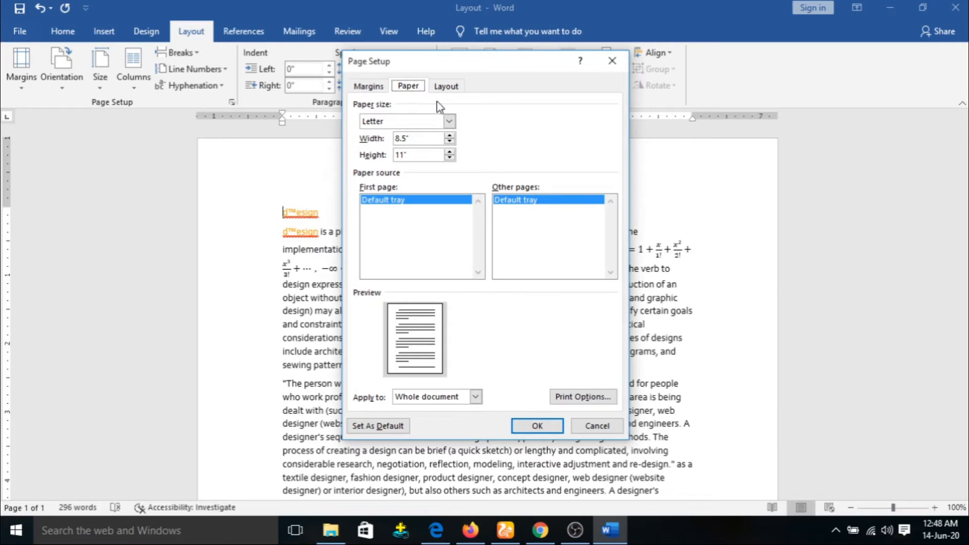
click(449, 122)
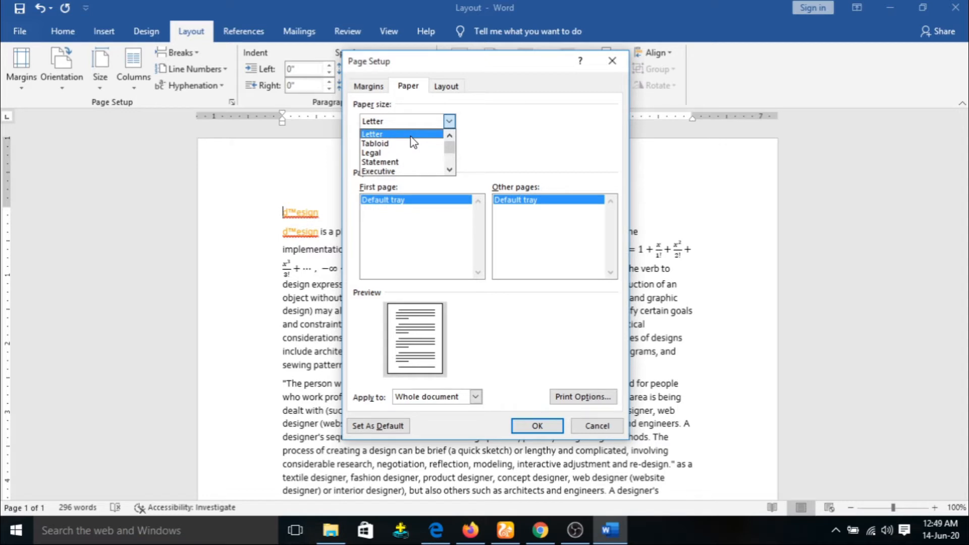
click(413, 134)
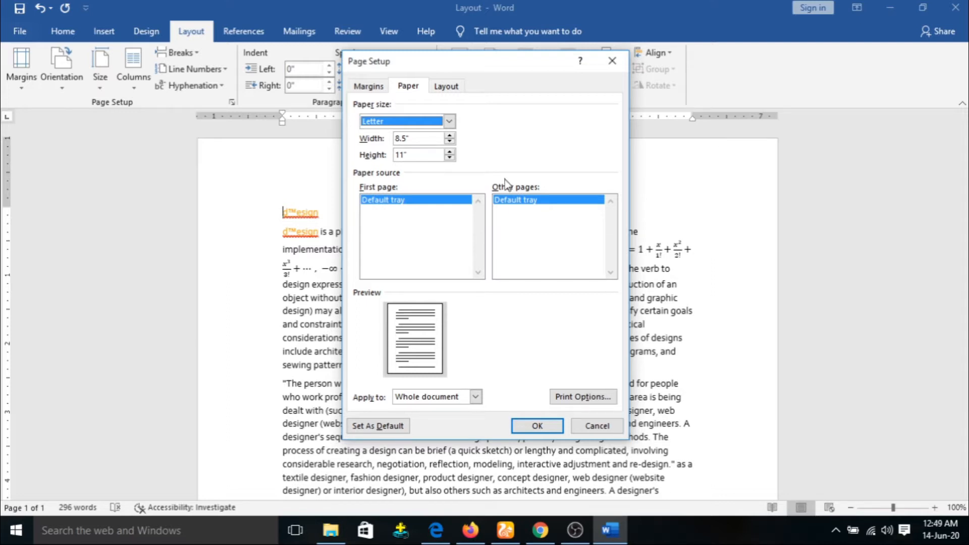
click(449, 89)
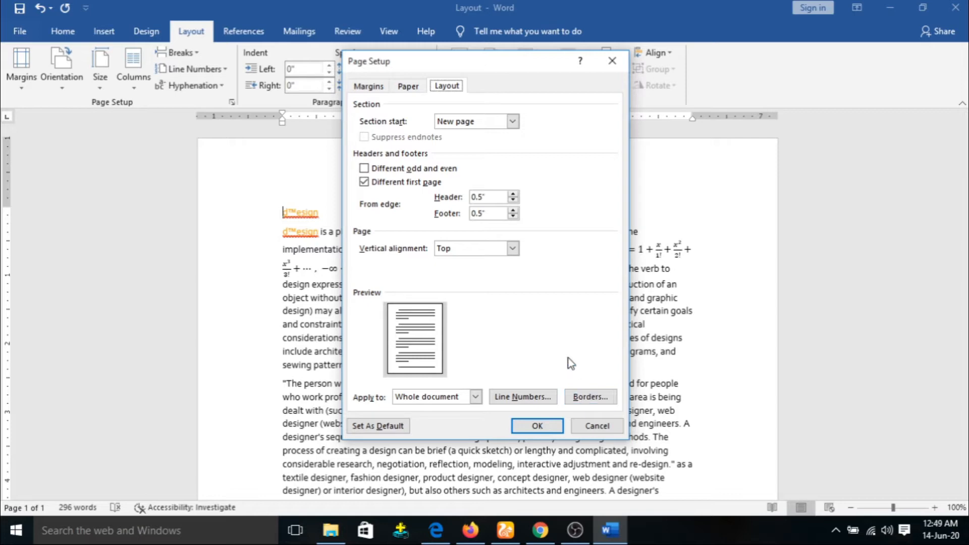
click(537, 427)
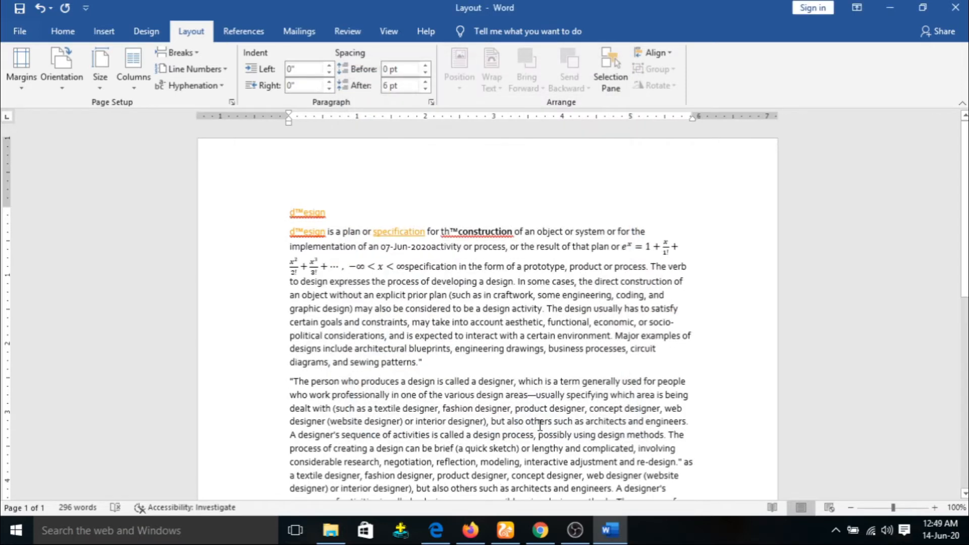
Change the page orientation to Landscape and return it to Portrait.
click(75, 84)
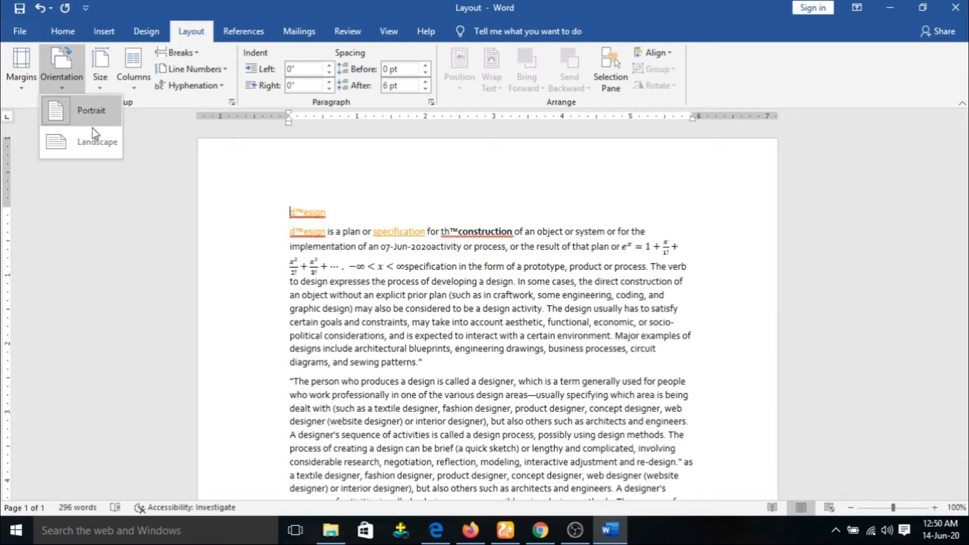
click(92, 141)
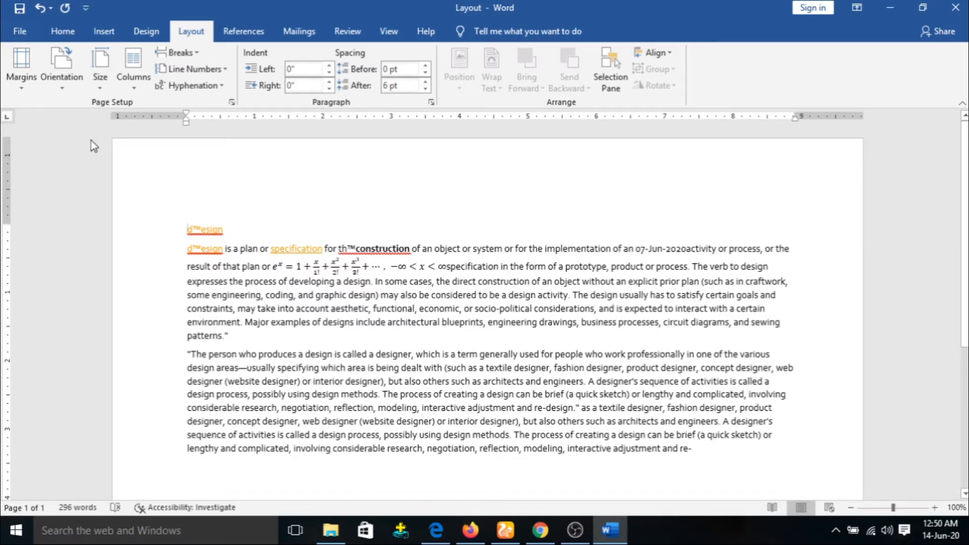
click(65, 85)
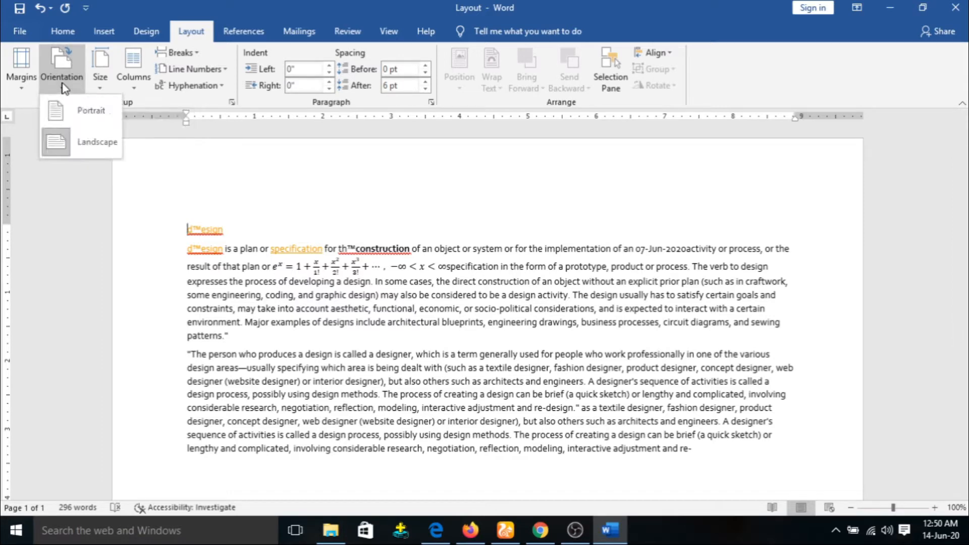
click(75, 116)
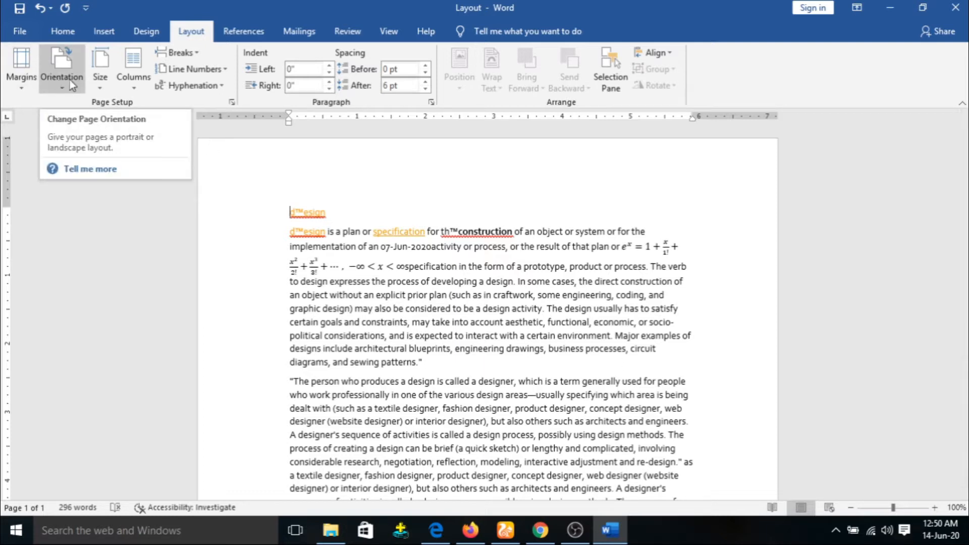
Try the Letter, Tabloid, Legal, Statement and Executive paper sizes on the document in turn.
click(99, 83)
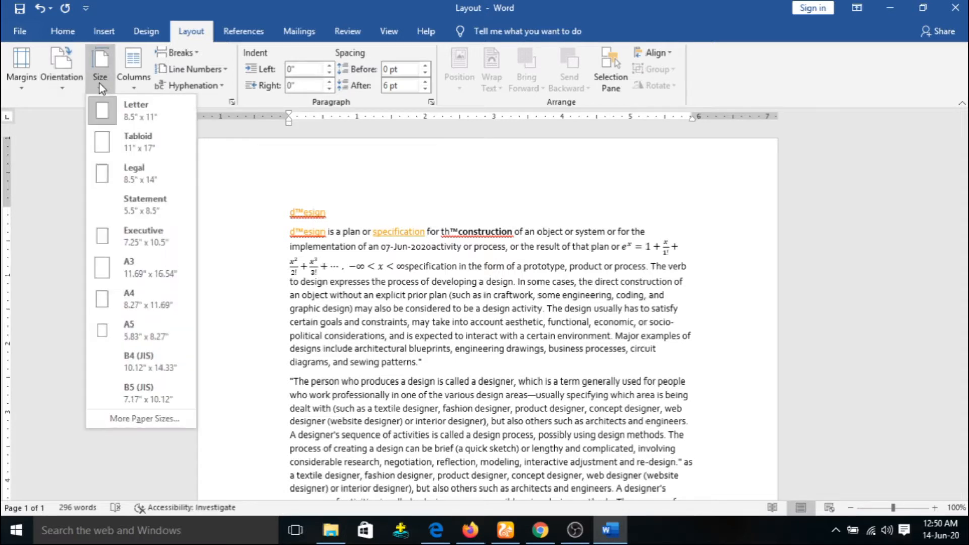
click(131, 108)
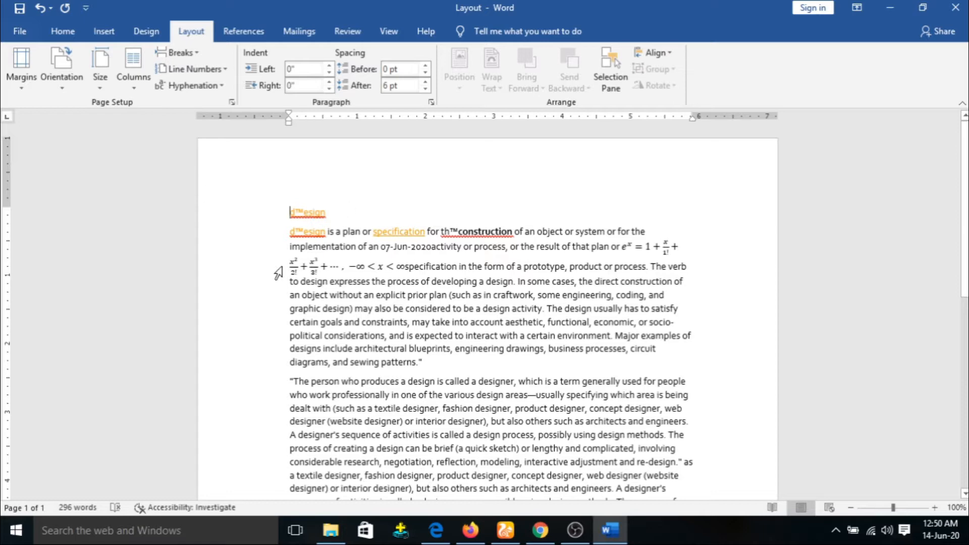
click(106, 77)
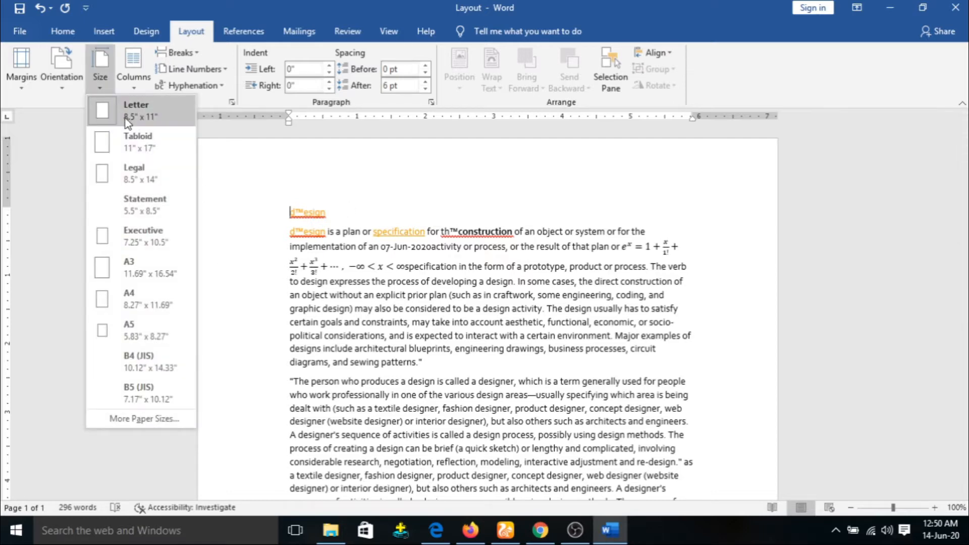
click(132, 142)
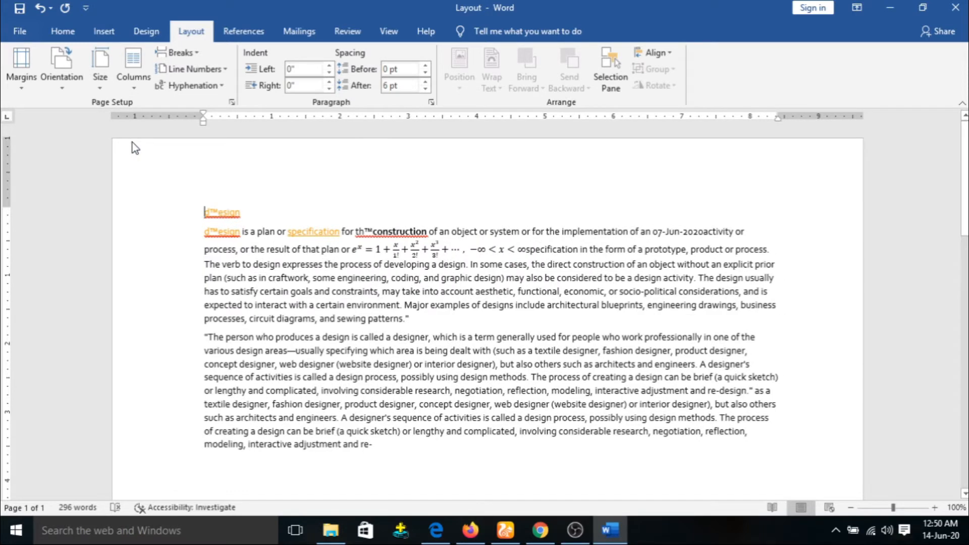
click(100, 75)
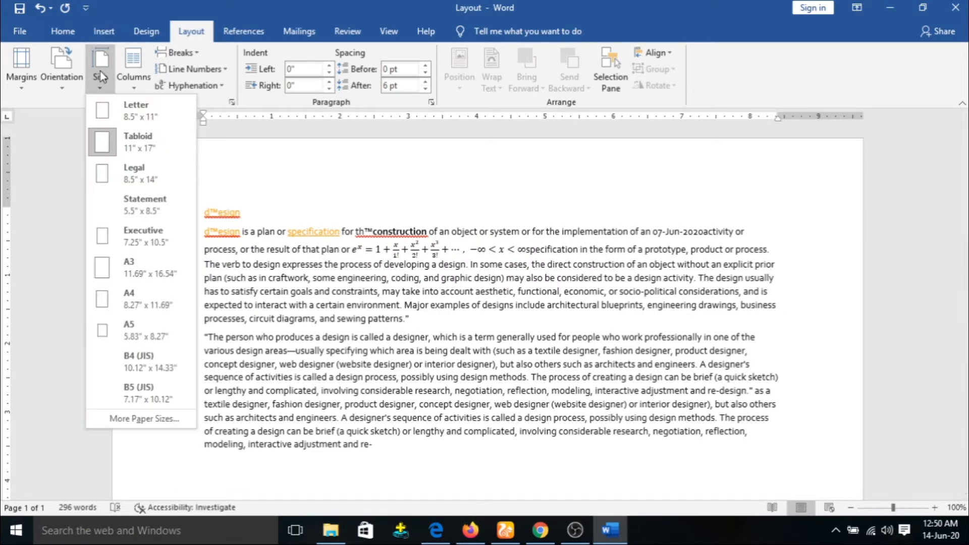
click(142, 184)
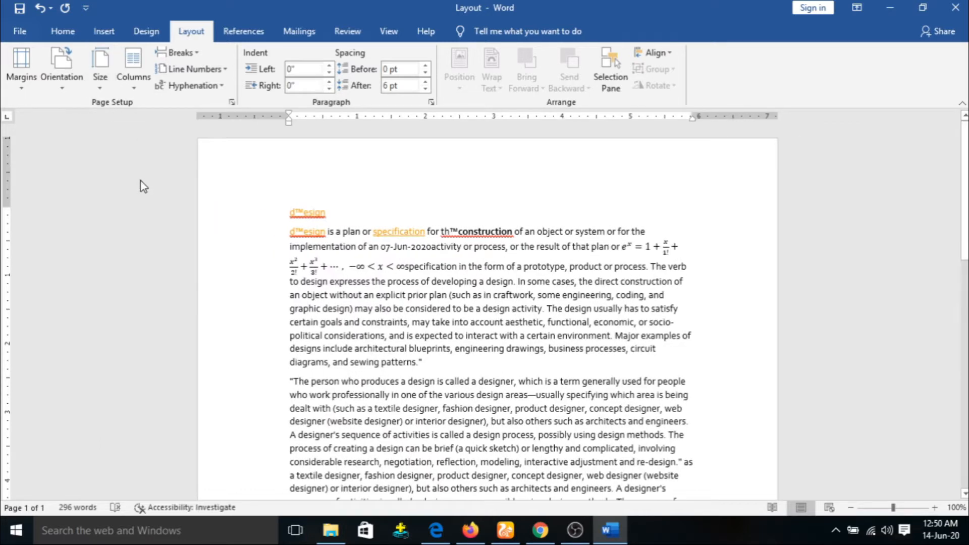
click(103, 78)
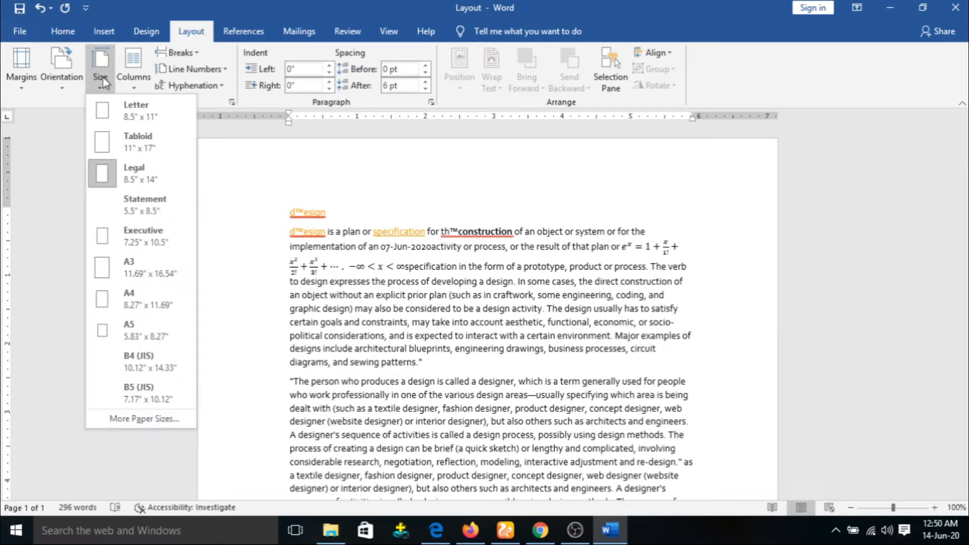
click(129, 203)
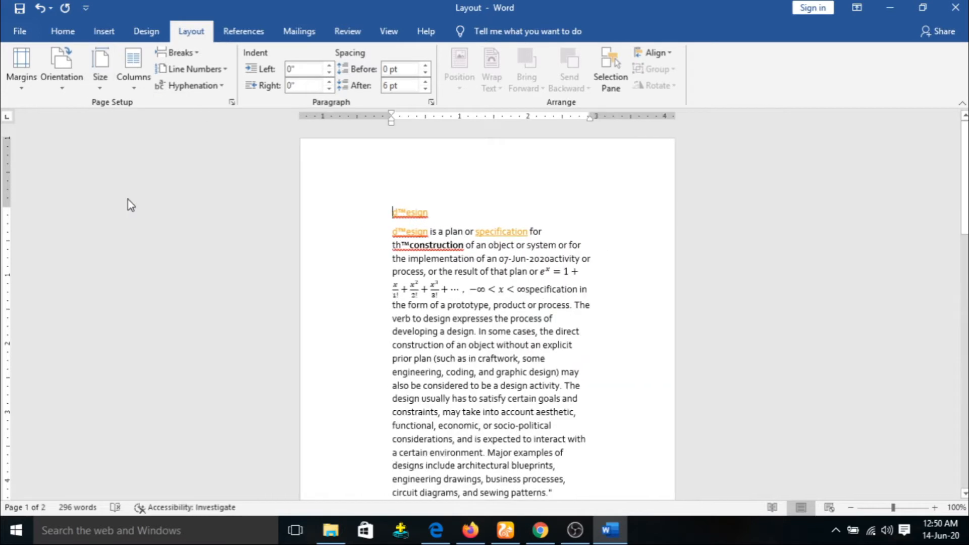
click(103, 75)
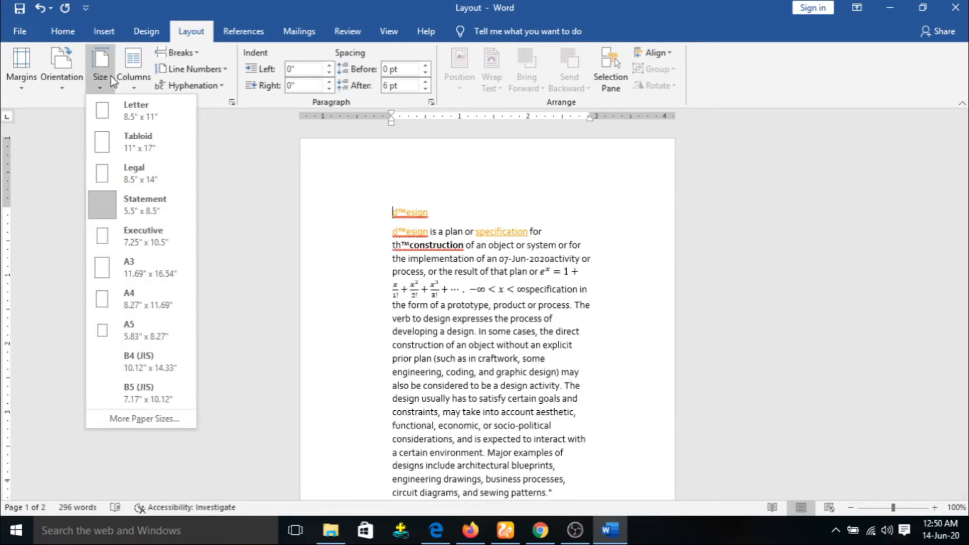
click(158, 244)
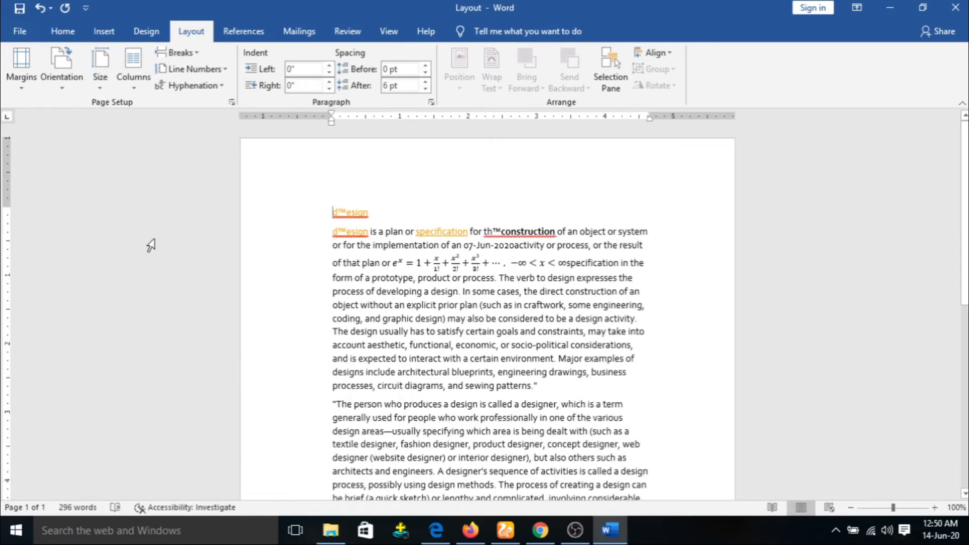
Set the paper size to A4 and apply the Normal margins preset.
click(101, 87)
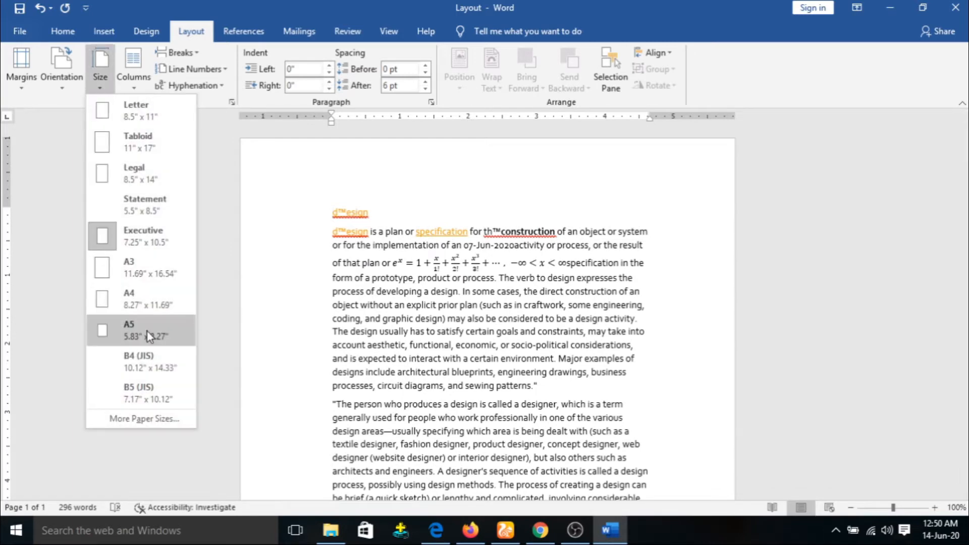
click(150, 309)
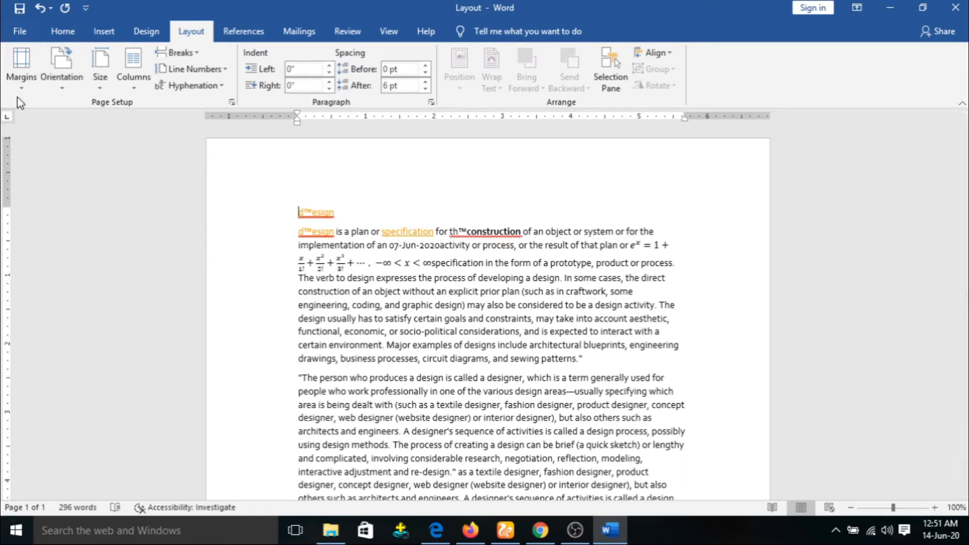
click(21, 80)
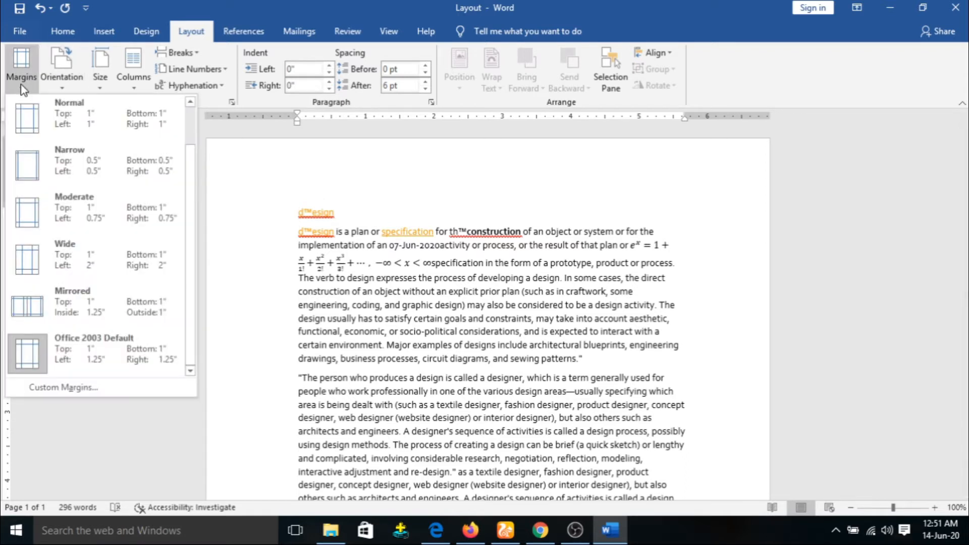
click(56, 115)
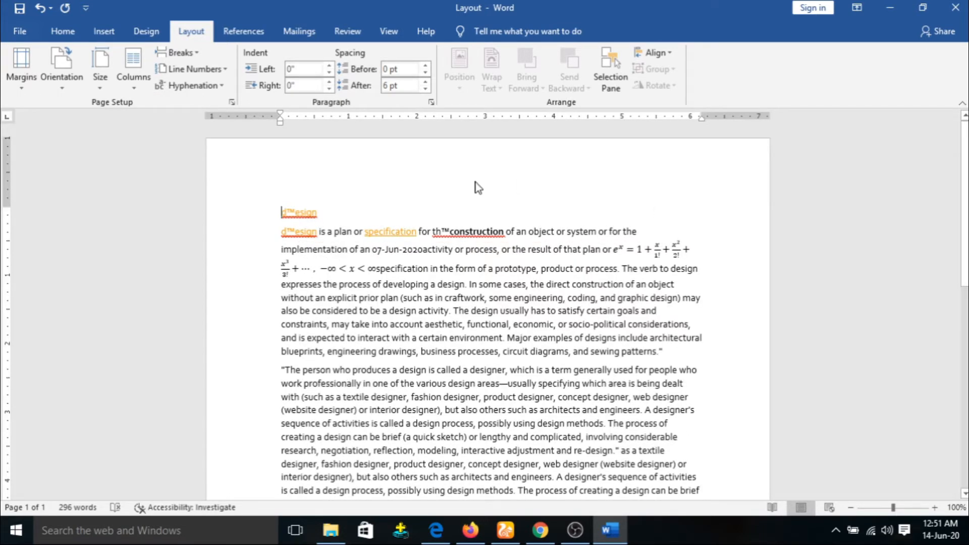
Arrange the text in two columns and add "fjhjhfkjhljhkjhjlkjljghglkj" after the last line of the second column.
click(139, 87)
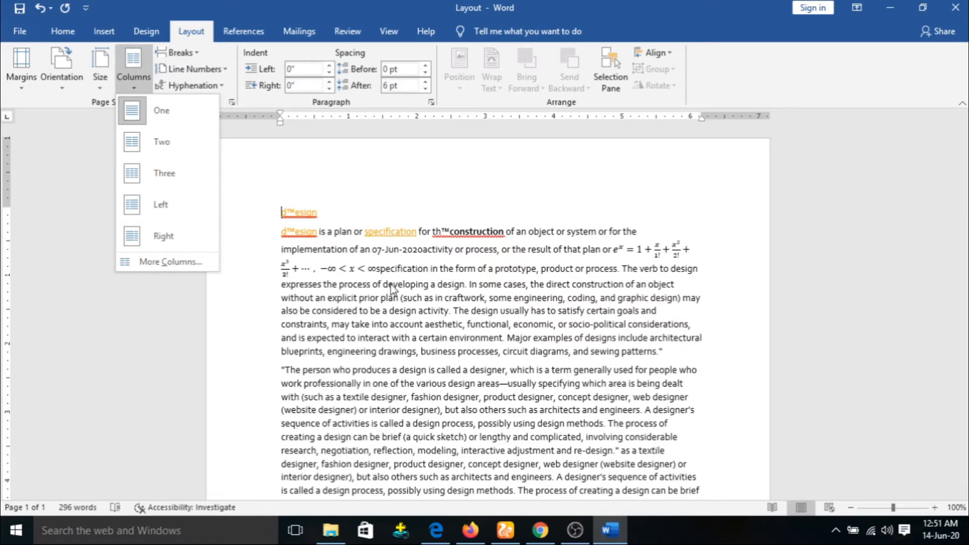
click(168, 158)
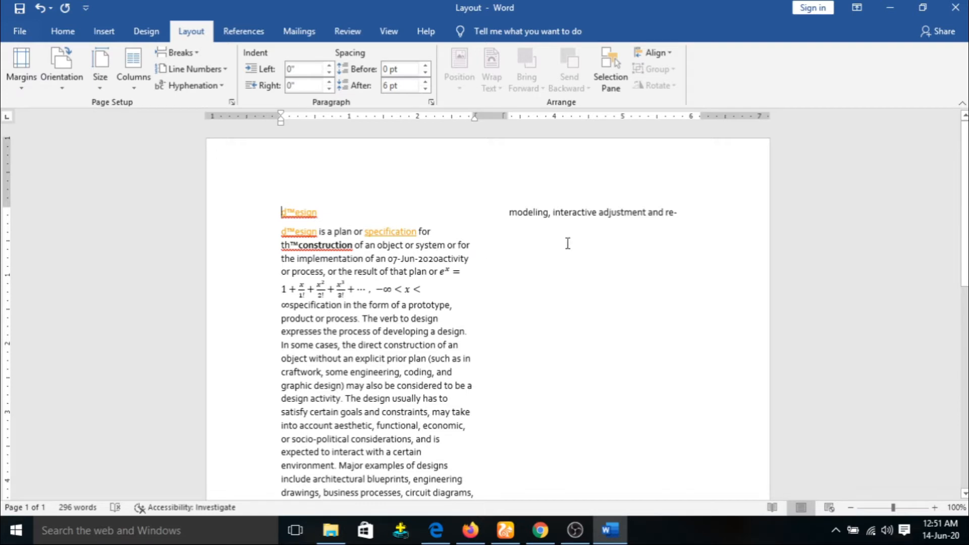
click(586, 240)
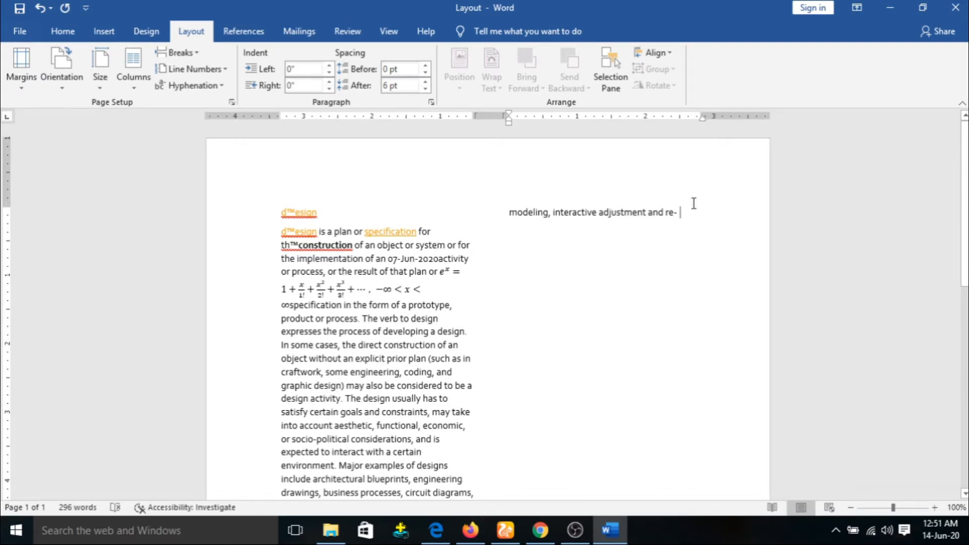
text(fjhjhfkjhljhkjhjlkjljghglkj)
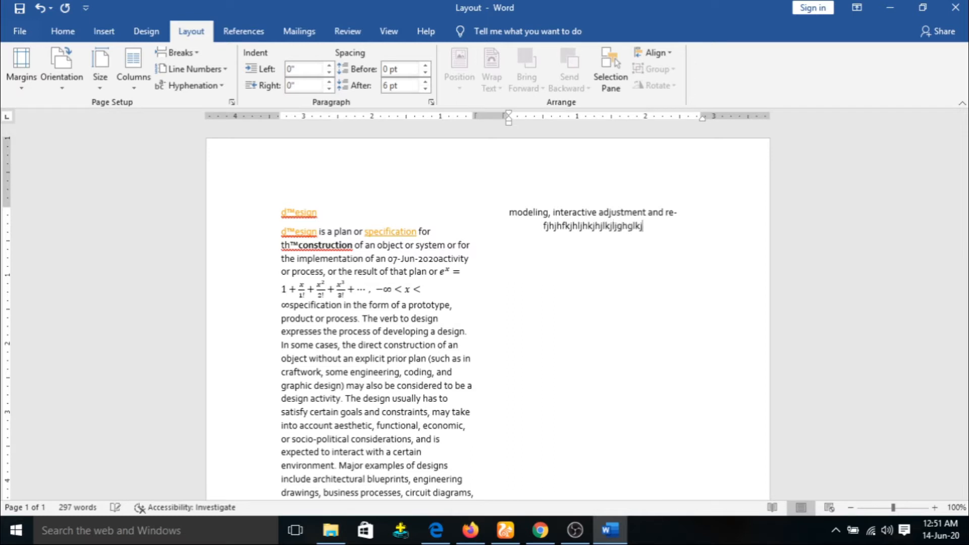
Try the Three column layout and the Left column layout on the text.
click(141, 82)
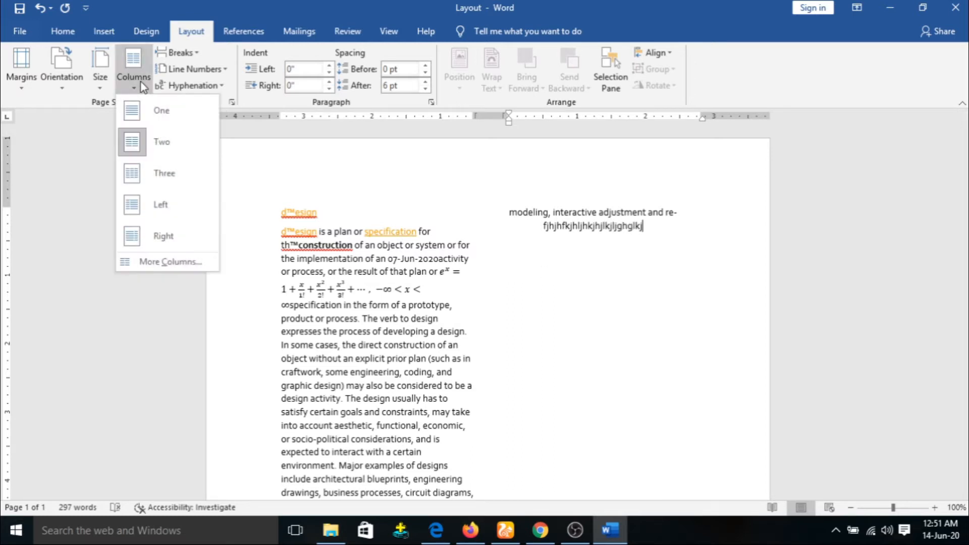
click(162, 174)
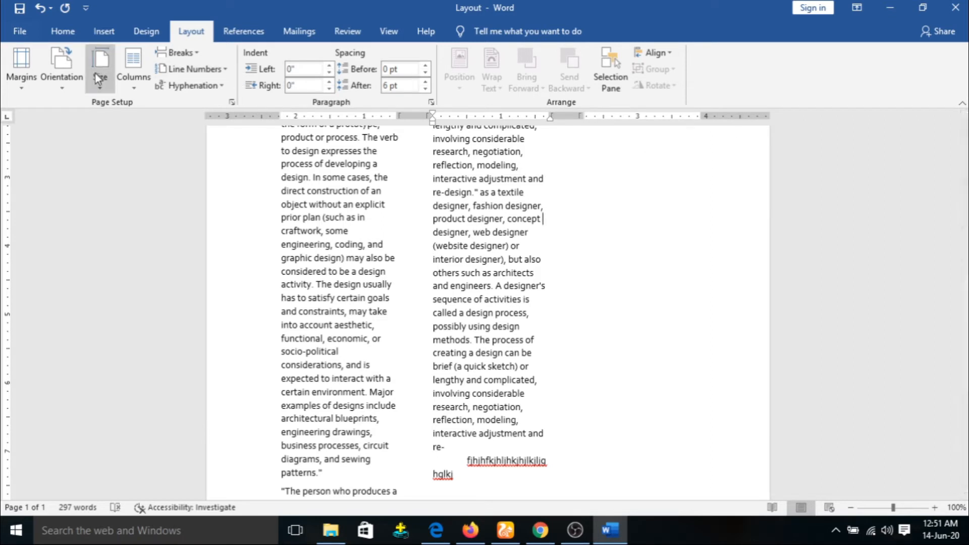
click(134, 73)
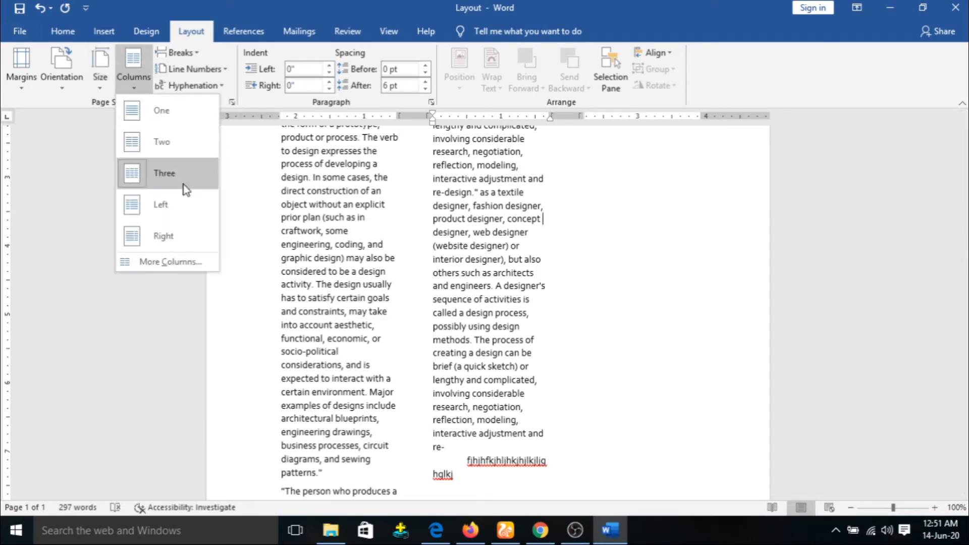
click(169, 205)
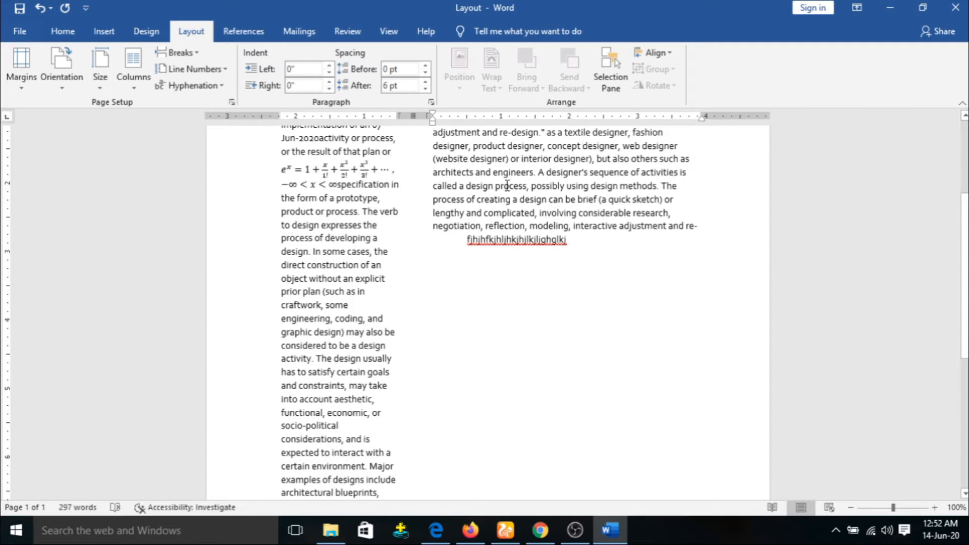
Apply the Right column layout to the text and return to the start of the document.
click(132, 86)
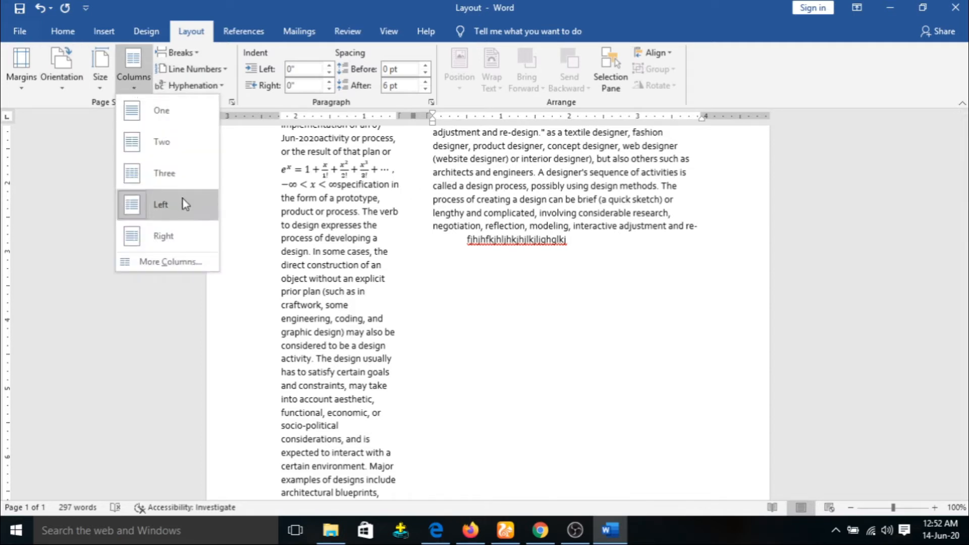
click(172, 237)
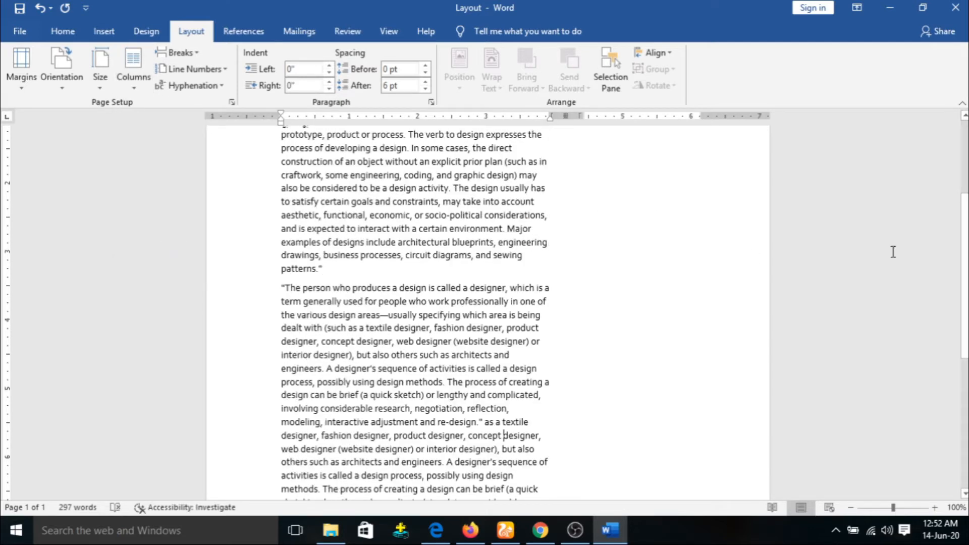
scroll(505, 299, up, 4)
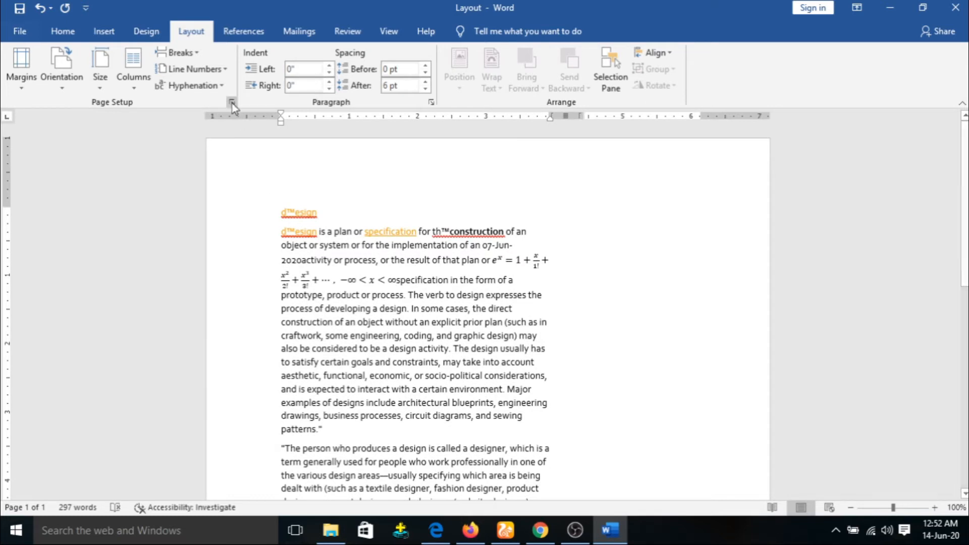
Insert a page break and a column break before "designer, web designer" in the second paragraph, and review the section break types.
click(195, 59)
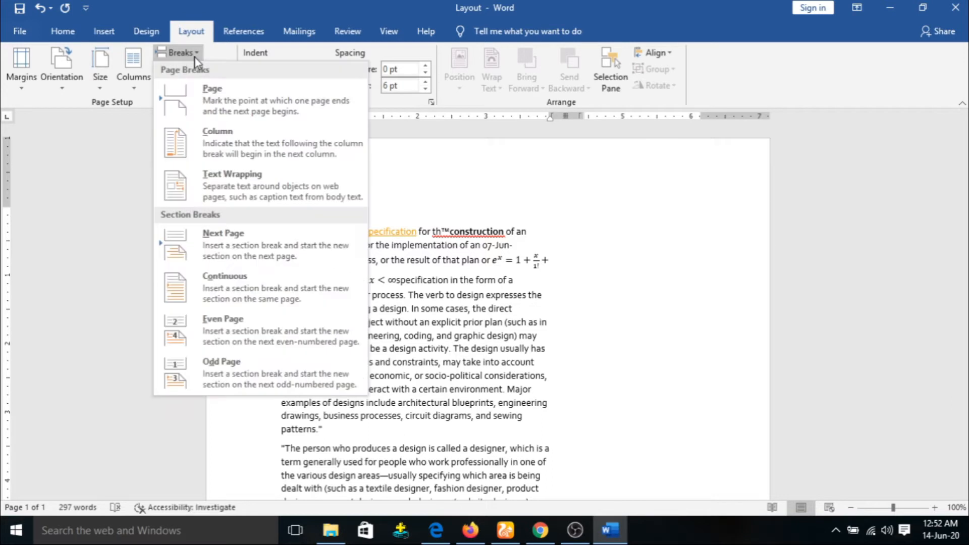
click(233, 108)
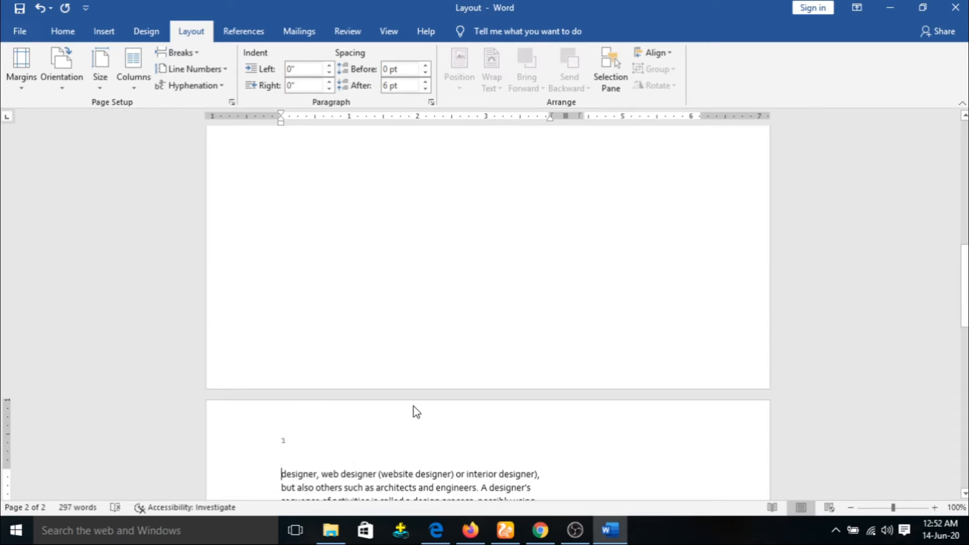
click(194, 58)
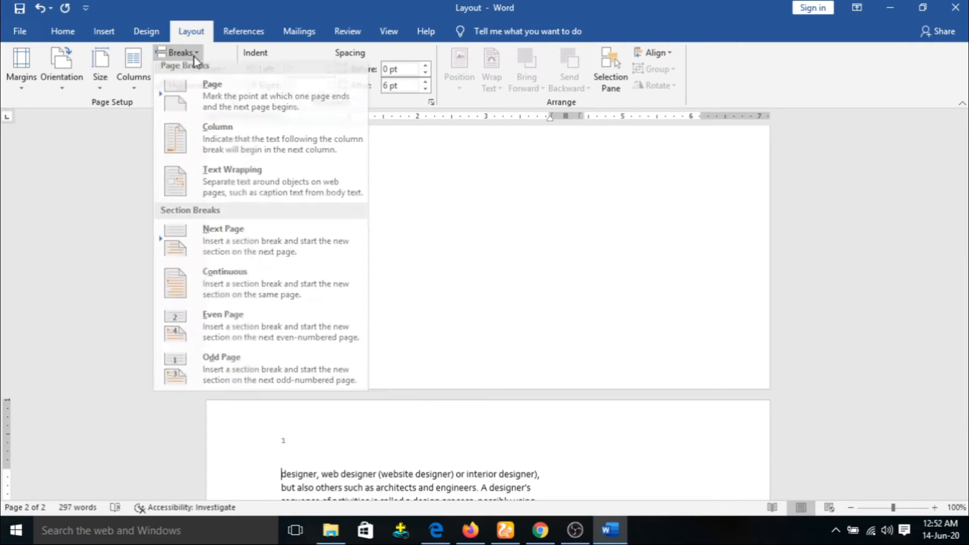
click(244, 151)
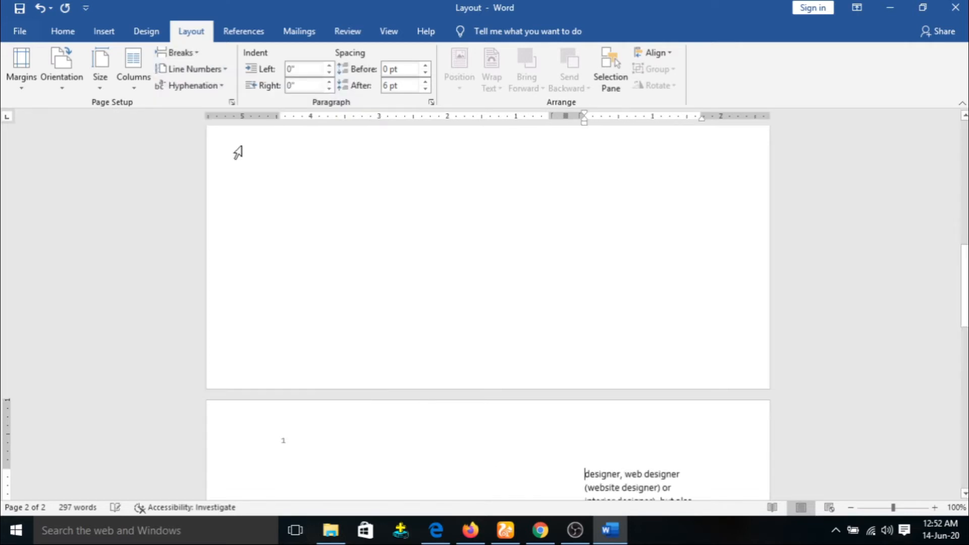
drag(962, 262, 962, 321)
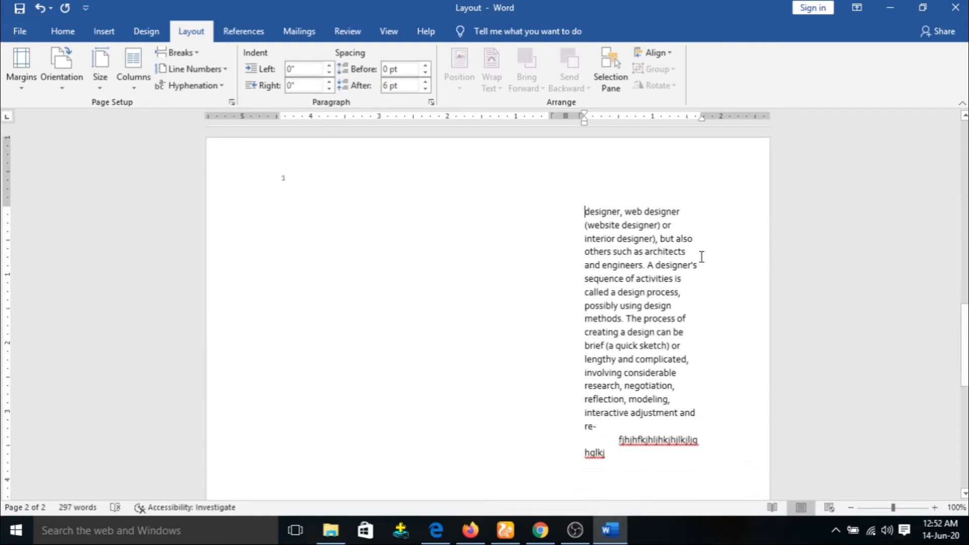
click(187, 53)
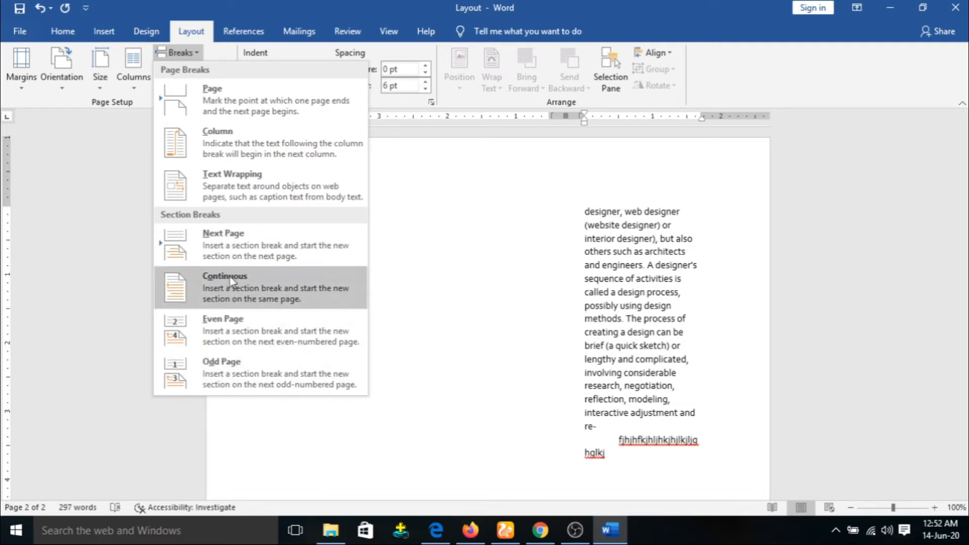
click(455, 203)
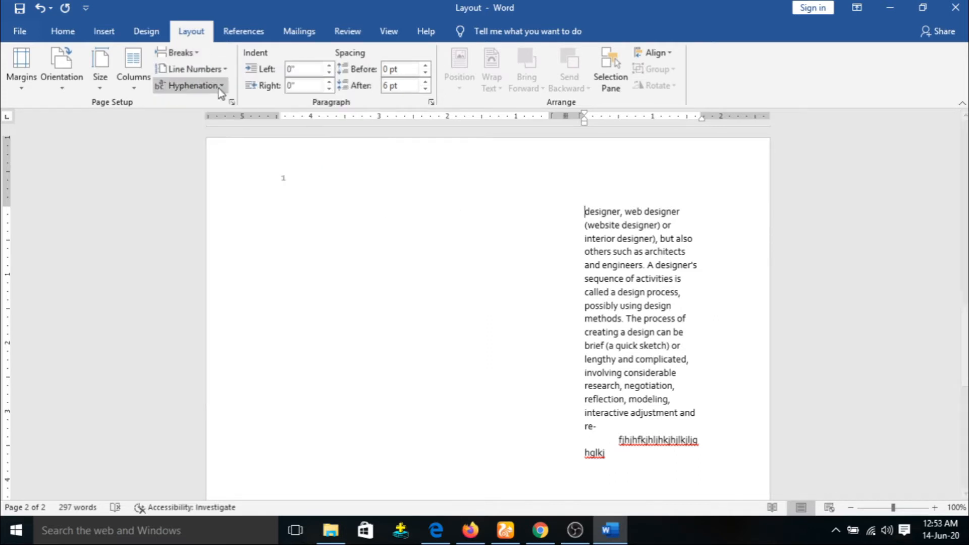
Try Continuous line numbering on the document and change it to Restart Each Page.
click(222, 74)
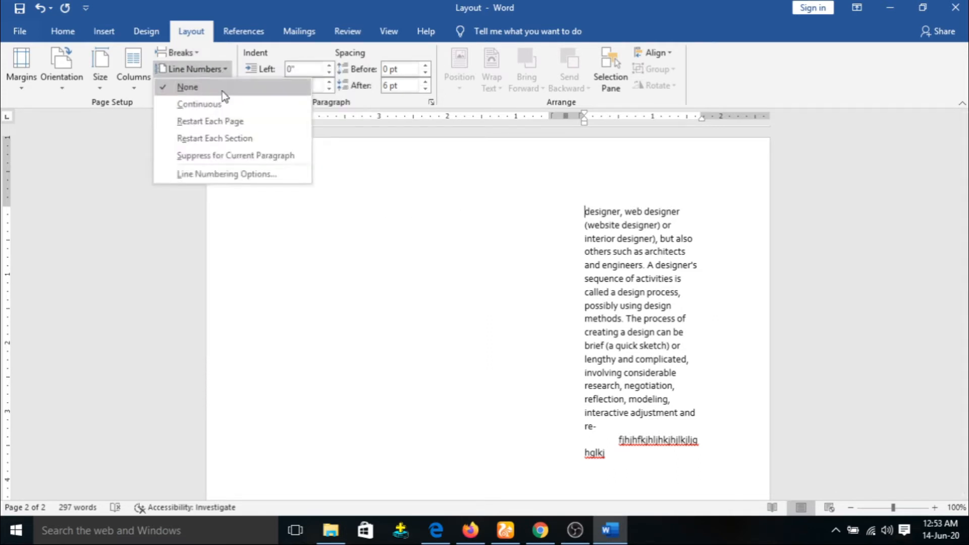
click(227, 105)
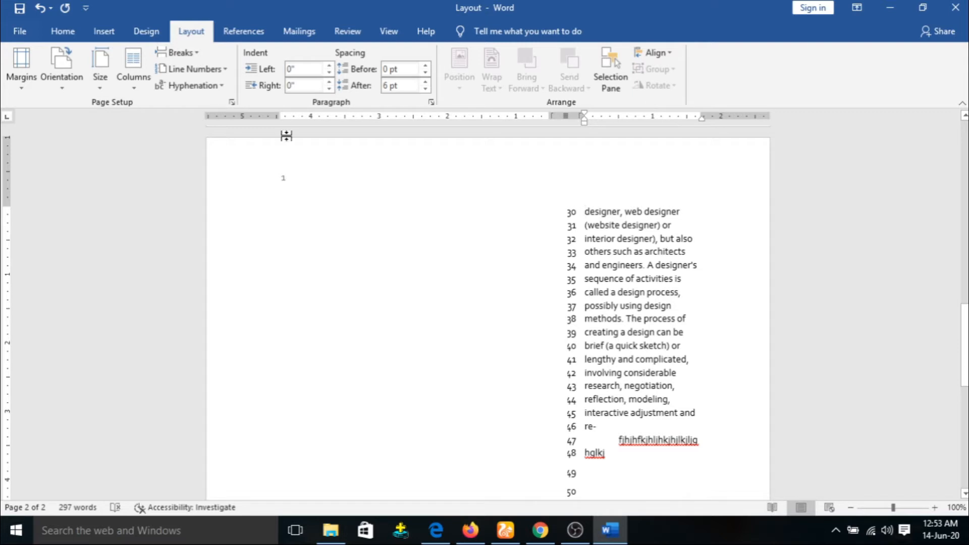
click(226, 70)
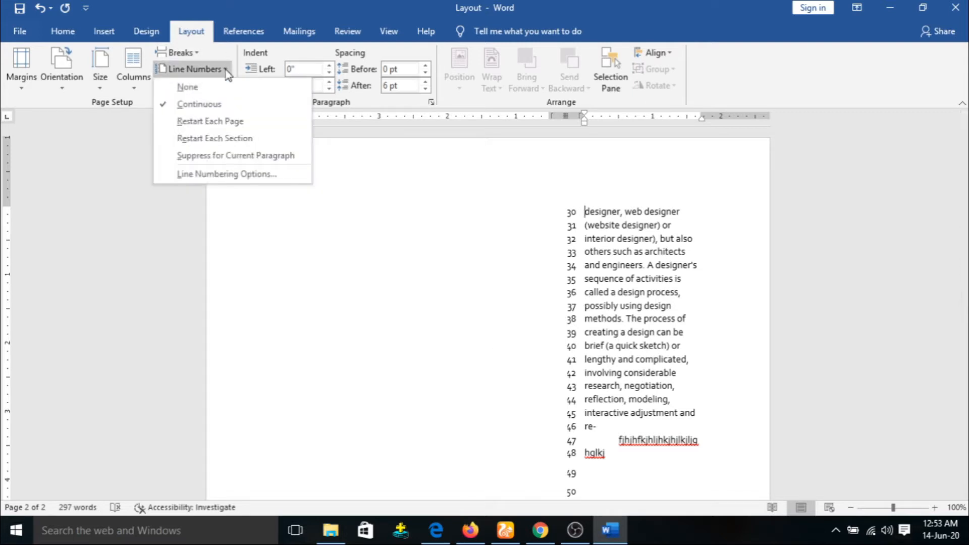
click(221, 126)
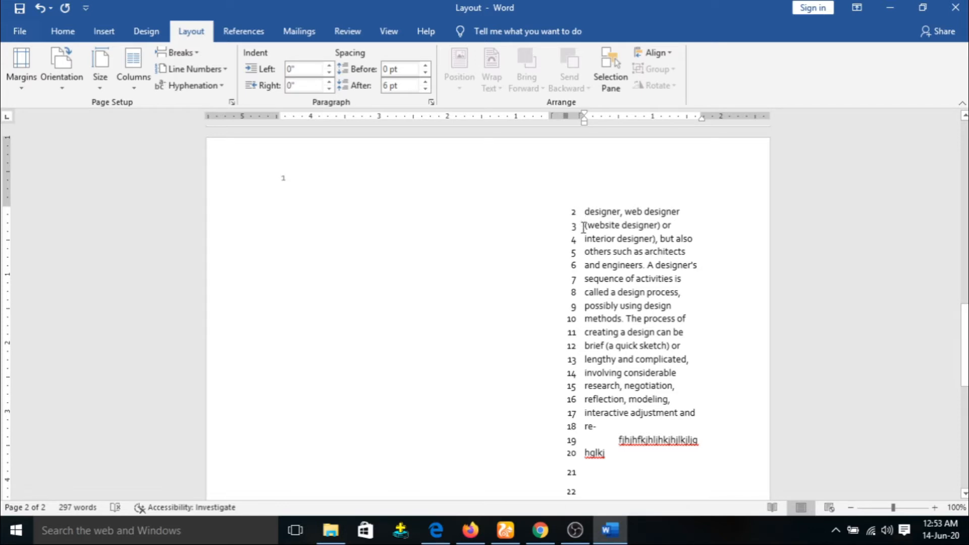
Set line numbering to Restart Each Section and suppress it for the current paragraph, starting "designer, web designer".
click(220, 71)
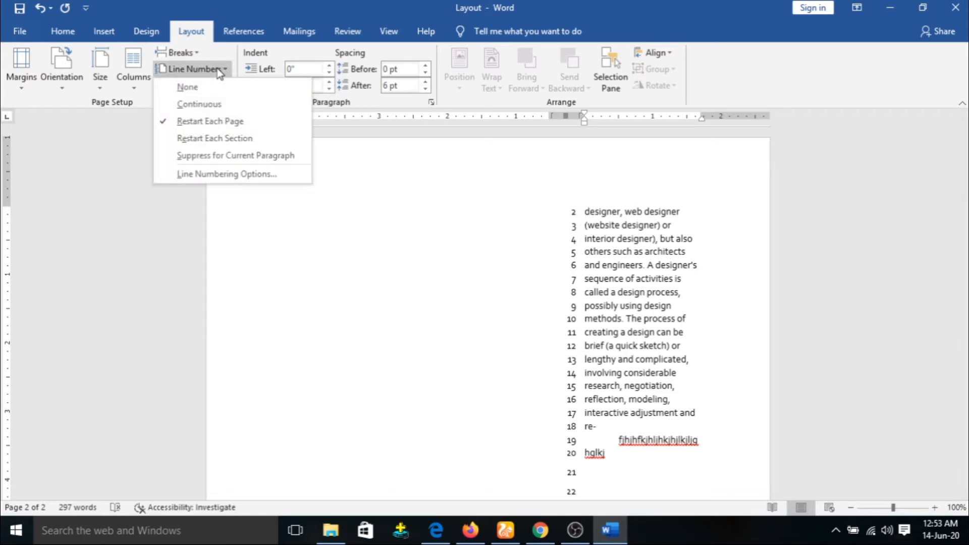
click(220, 139)
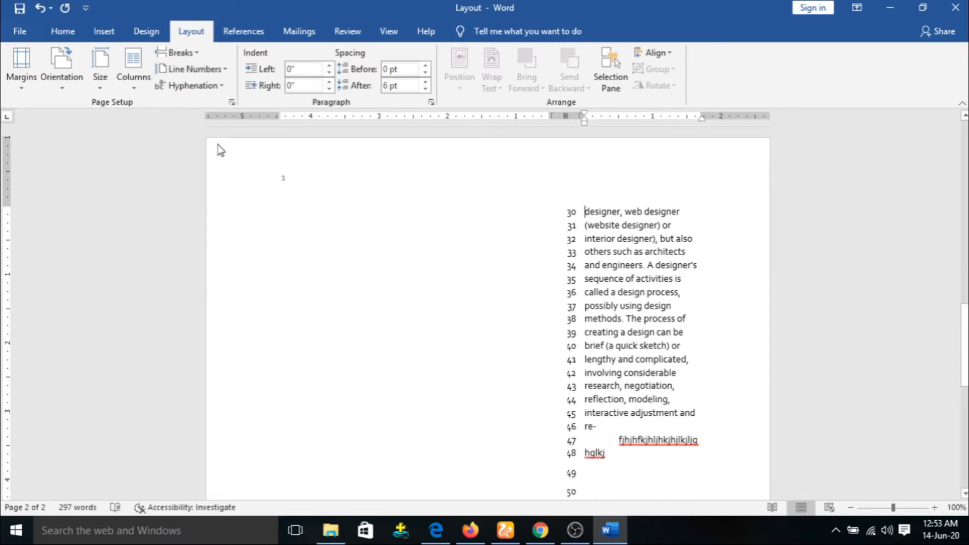
click(212, 73)
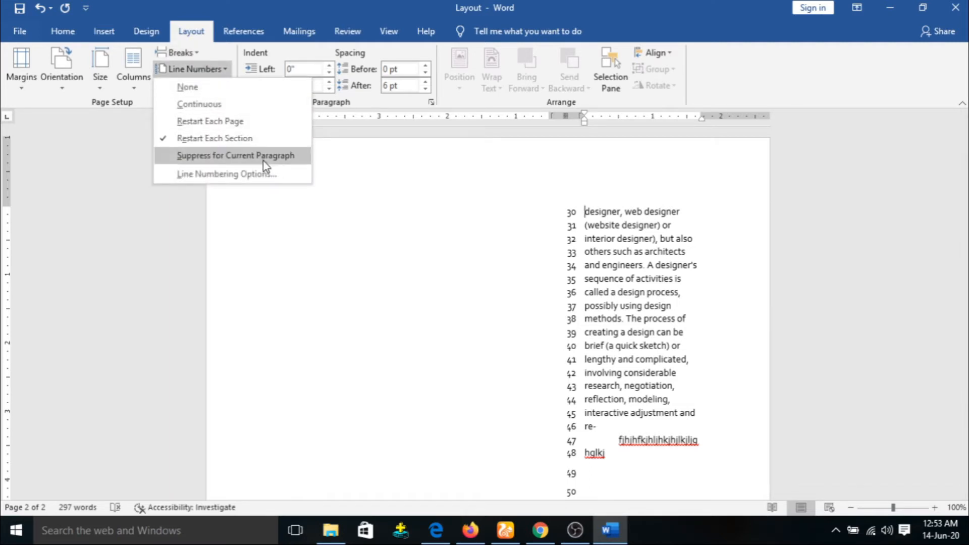
click(229, 160)
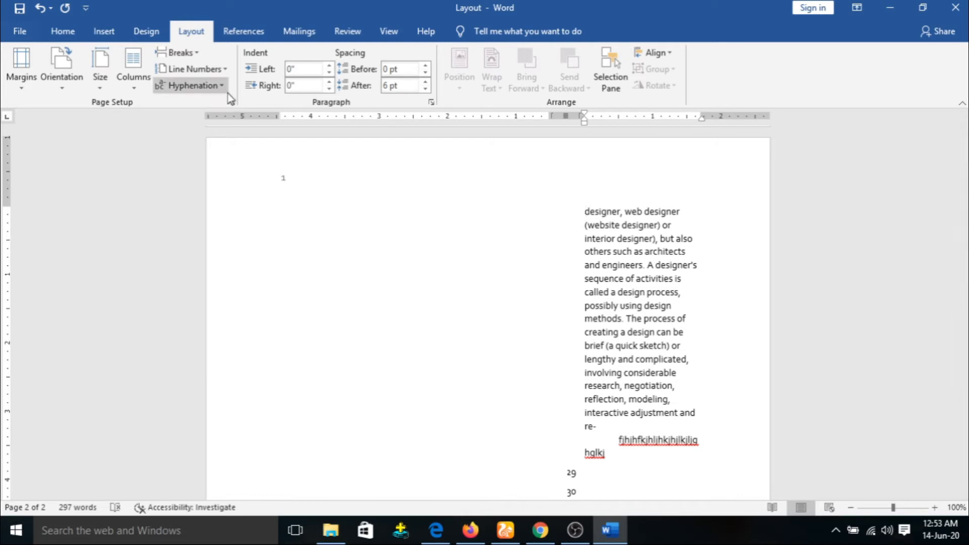
click(194, 69)
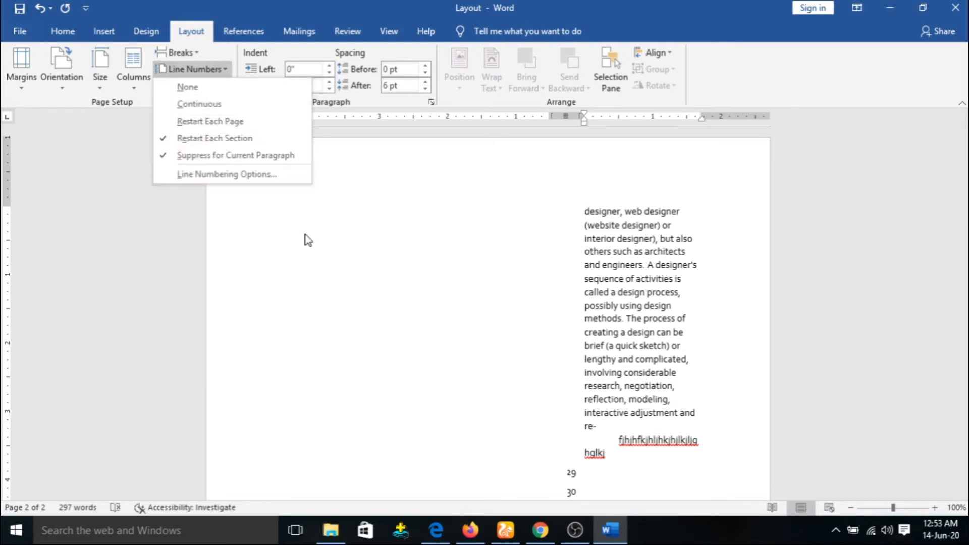
click(253, 235)
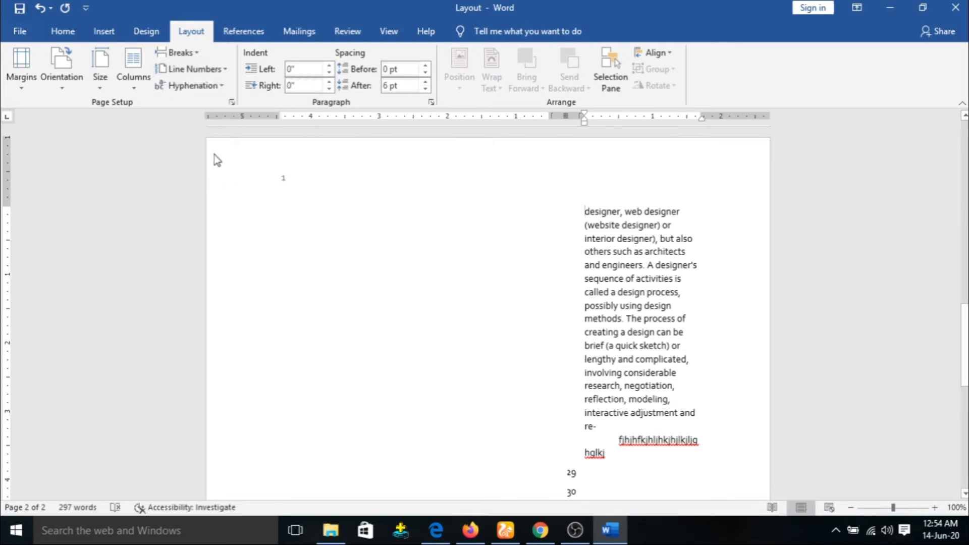
Turn on Automatic hyphenation, run Manual hyphenation through to completion, and review the hyphenation options.
click(214, 87)
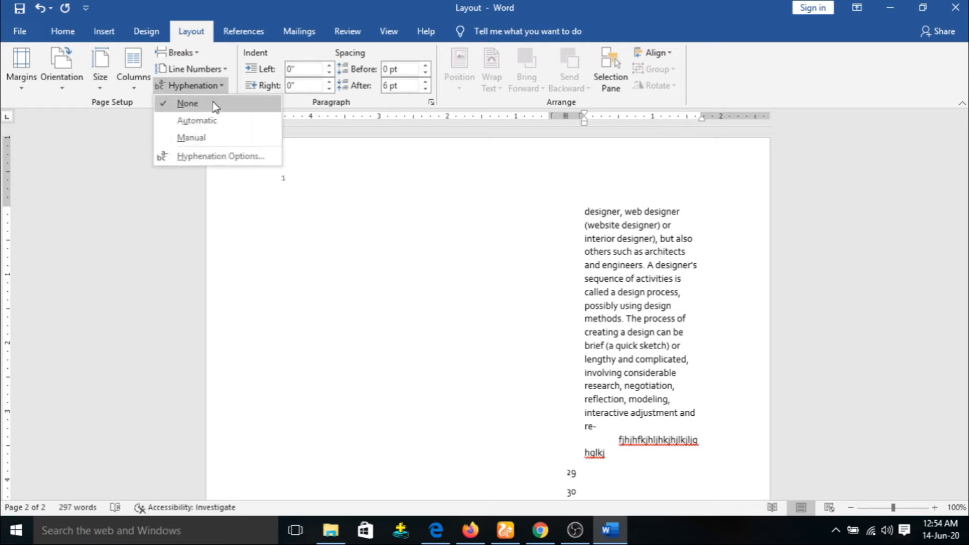
click(197, 121)
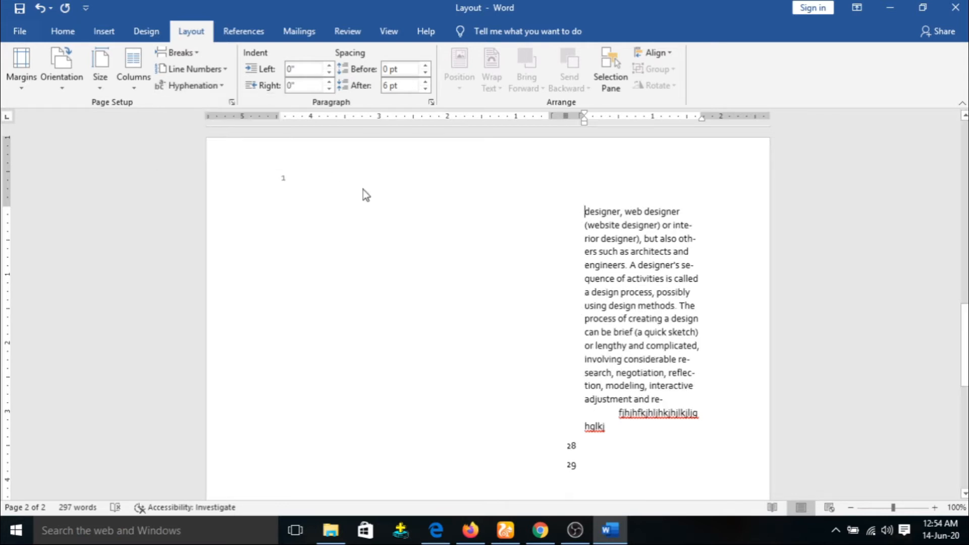
click(191, 86)
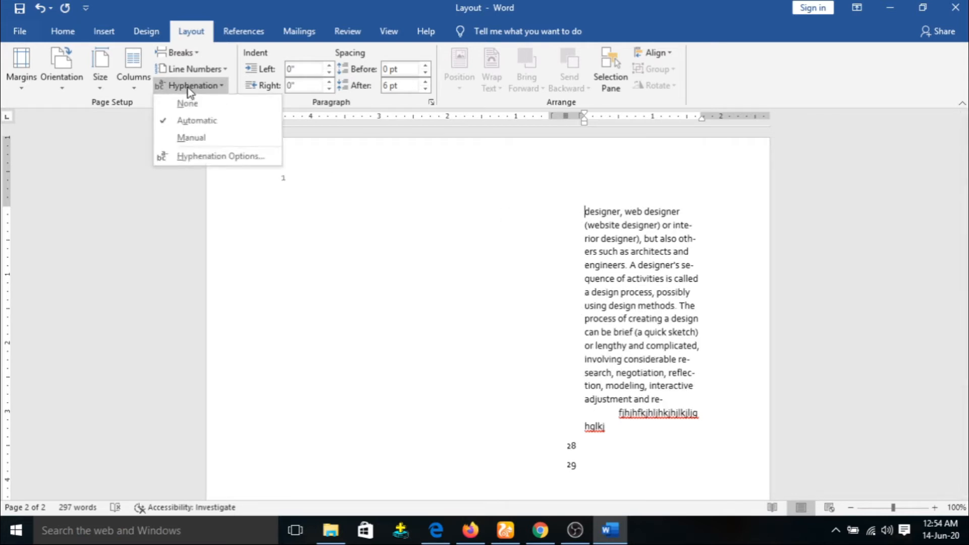
click(198, 142)
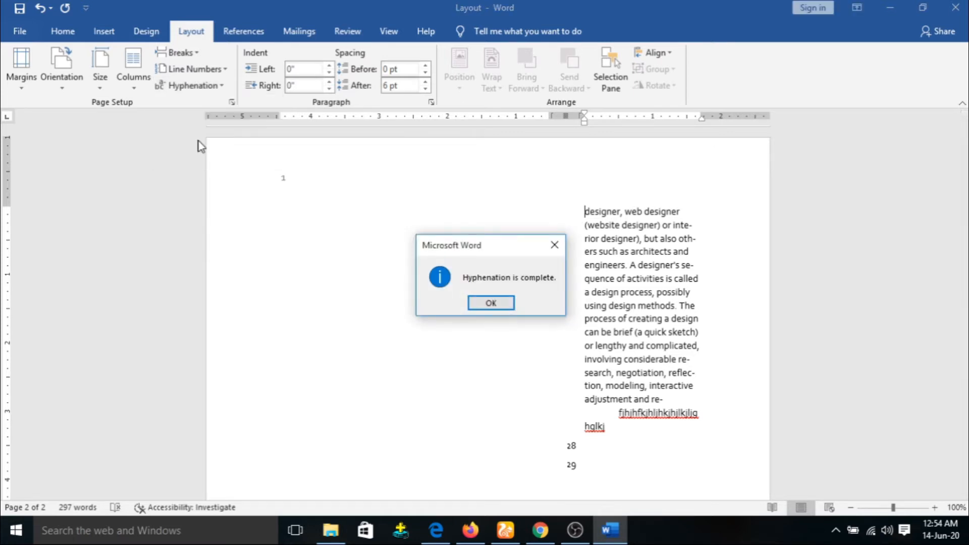
click(491, 303)
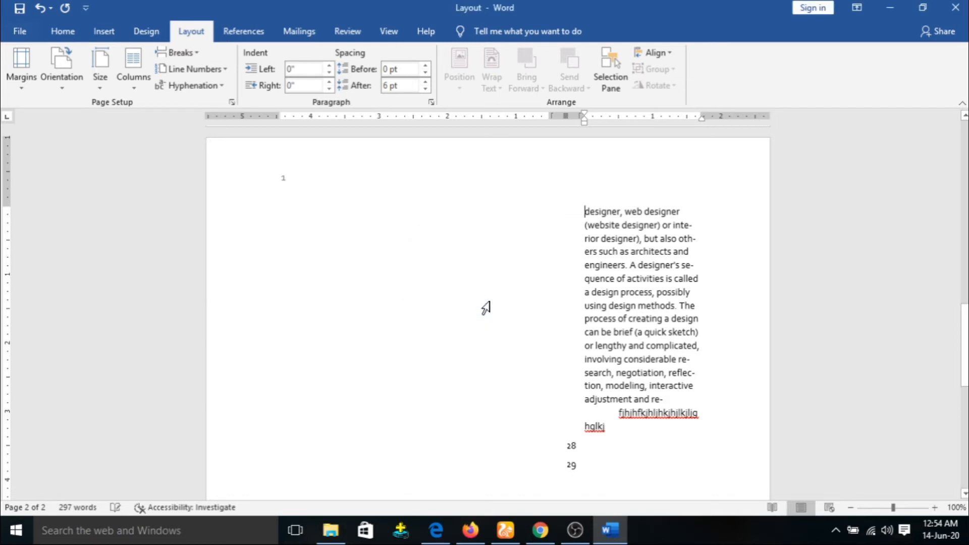
click(214, 95)
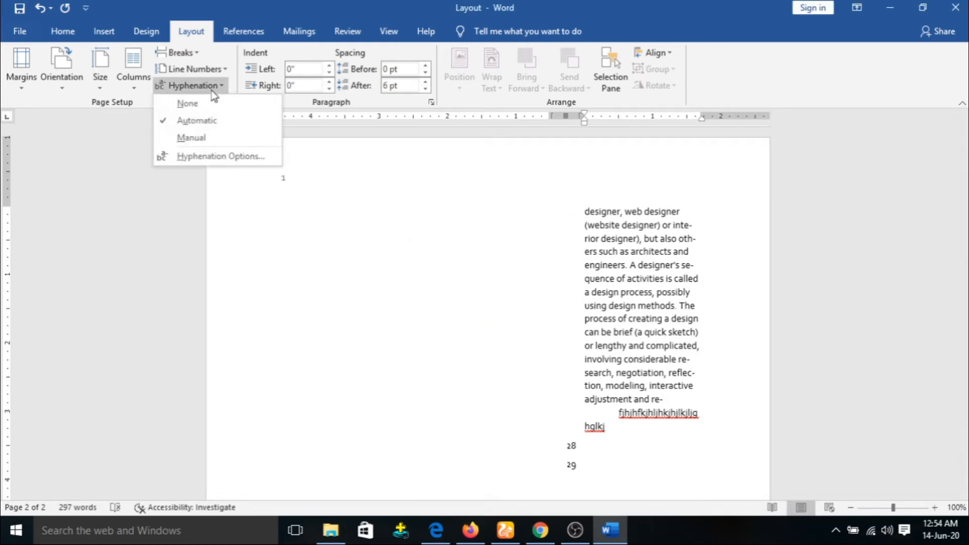
click(210, 310)
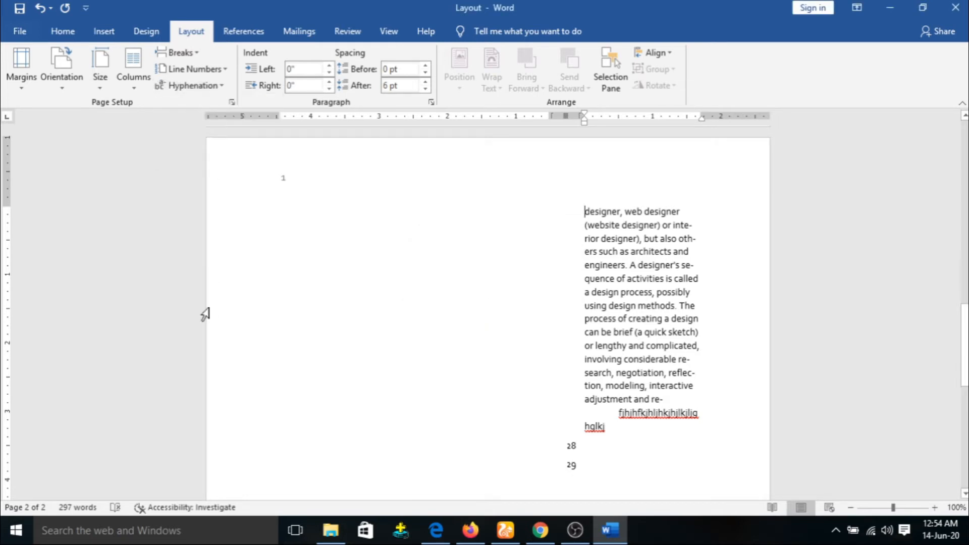
click(183, 89)
Select the whole document and set its line numbering to None.
drag(965, 316, 965, 143)
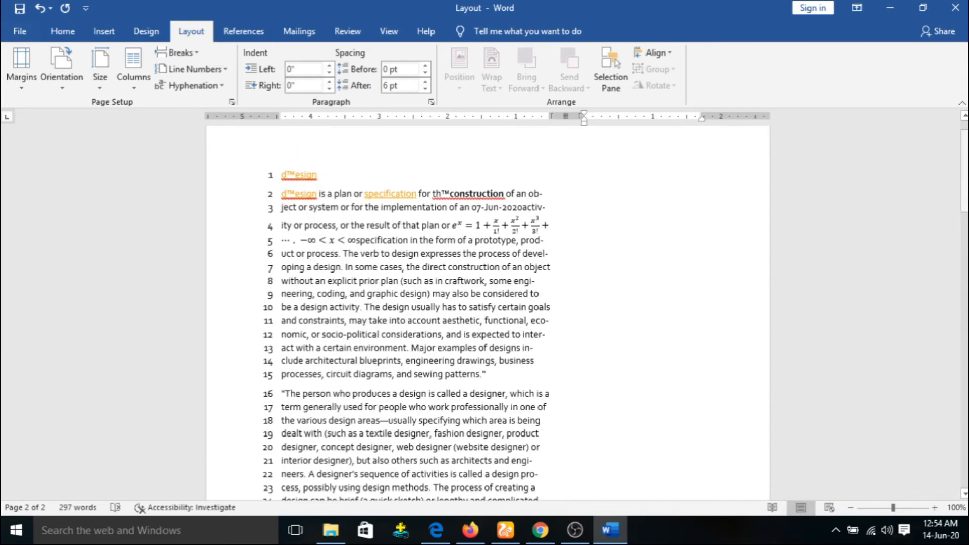
click(521, 217)
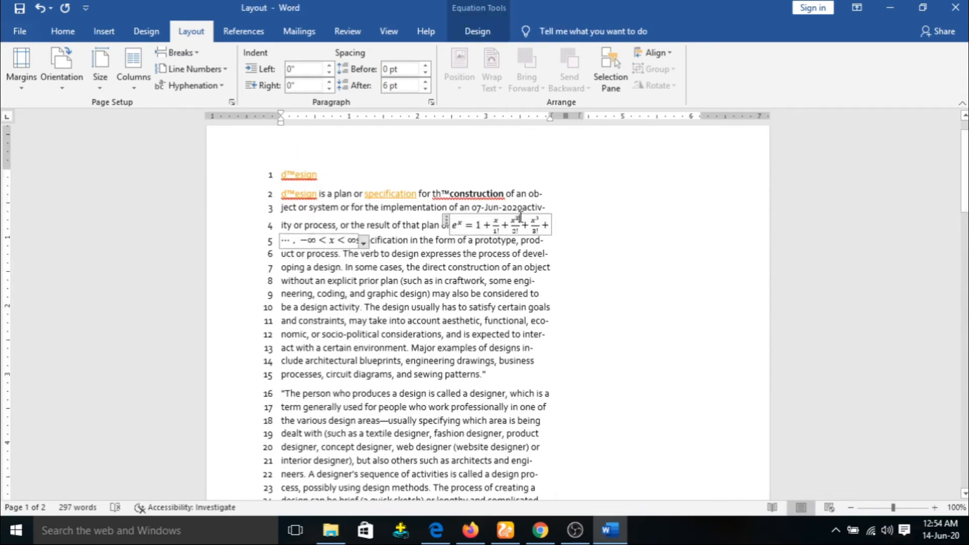
key(ctrl+a)
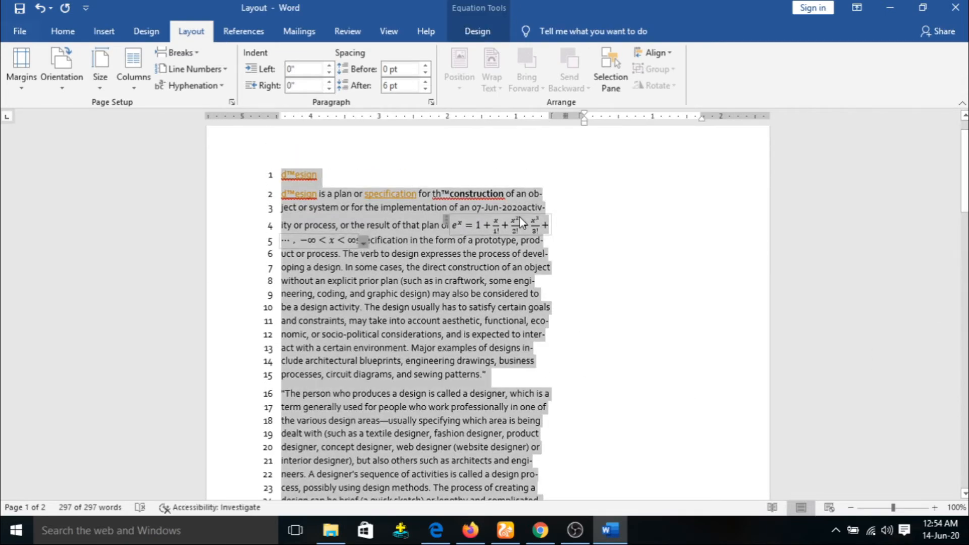
click(204, 69)
click(200, 87)
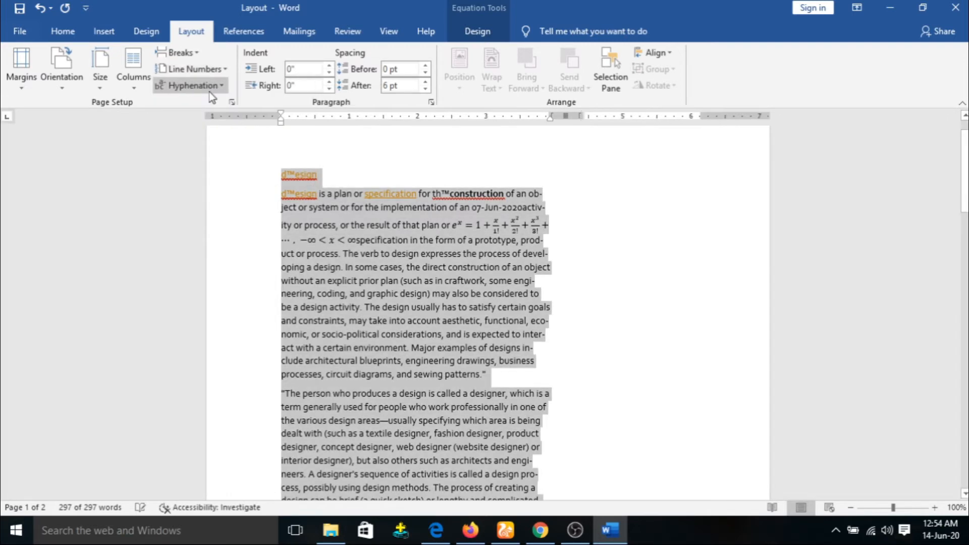
Set the whole document to a single column and clear the text selection.
click(150, 71)
click(158, 107)
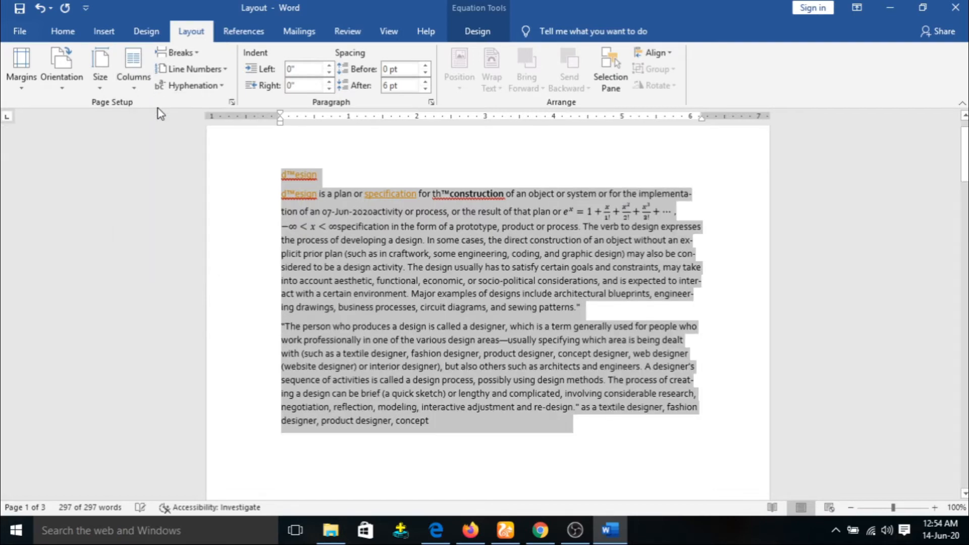
click(457, 153)
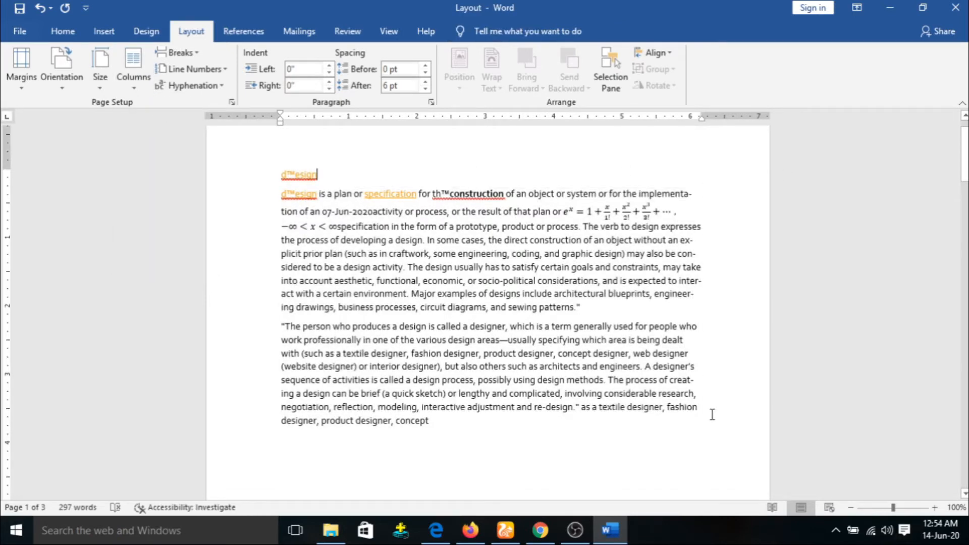
Choose Automatic hyphenation and enter "gkj" at the top of the second page.
click(214, 86)
click(210, 121)
text(gkj)
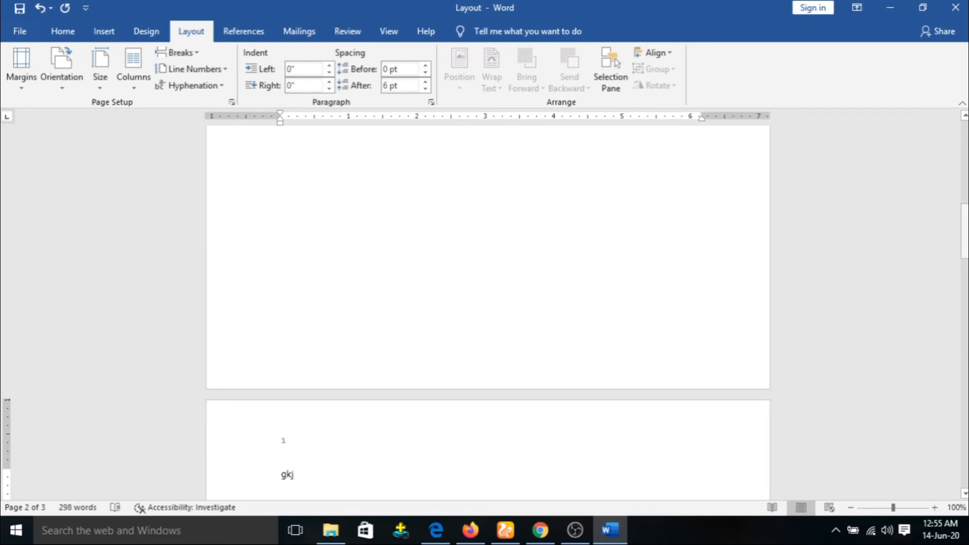
Add a long unbroken filler string starting with "f7tty", then repeated t's, "yyi" and repeated u's, after "concept" on the first page.
drag(965, 232, 965, 171)
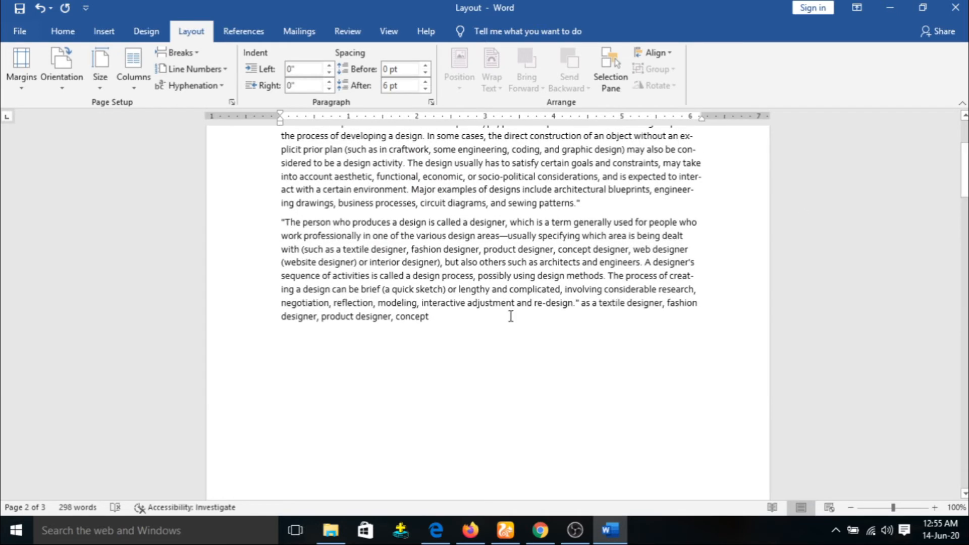
text(f7ttyt)
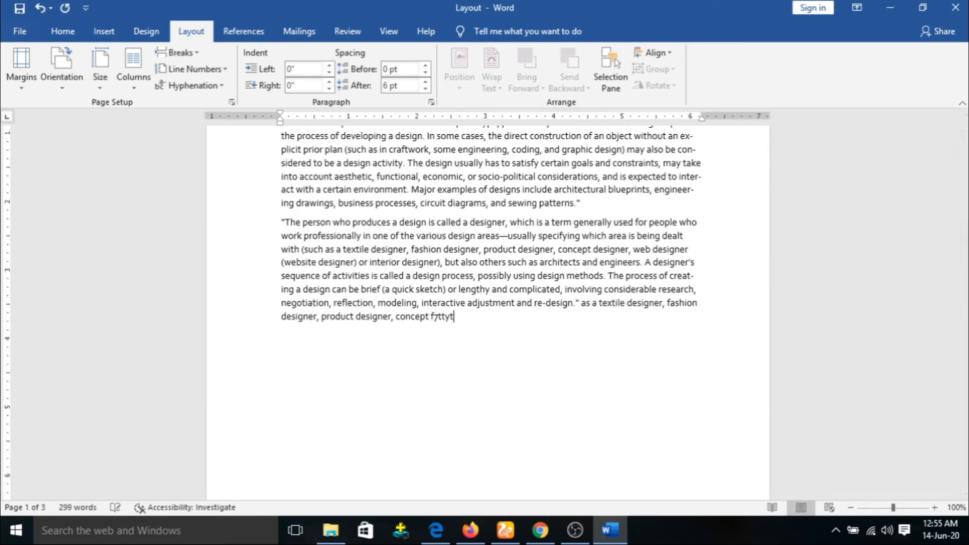
text(ttttttttttttttttttttttttttttttttttttttttttttttttttttttttttttttttttttttt)
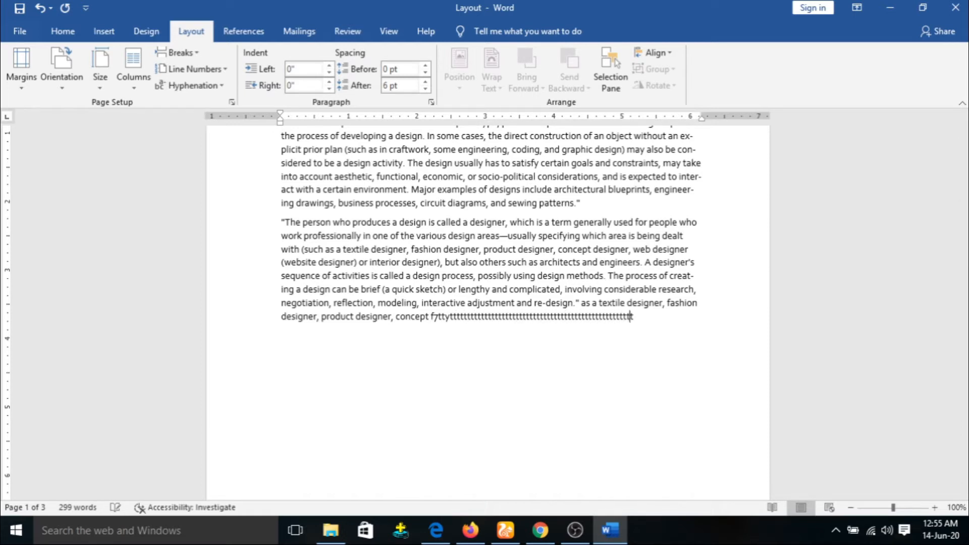
text(tttttttttyyiuuuuuuuuuuuuuuuuuuuuuuuuuuuuuuuuu)
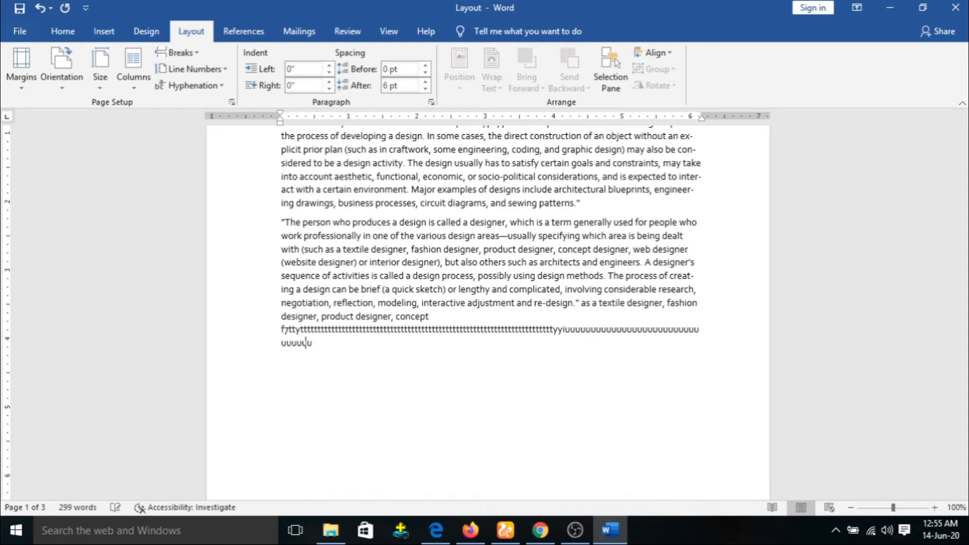
text(uuuuuuuuuuuuuuuuuuuuuuuuuuuuuuuuuuuuuuuuuuuuuuuuuuuuuuuuuuuuuuuuu)
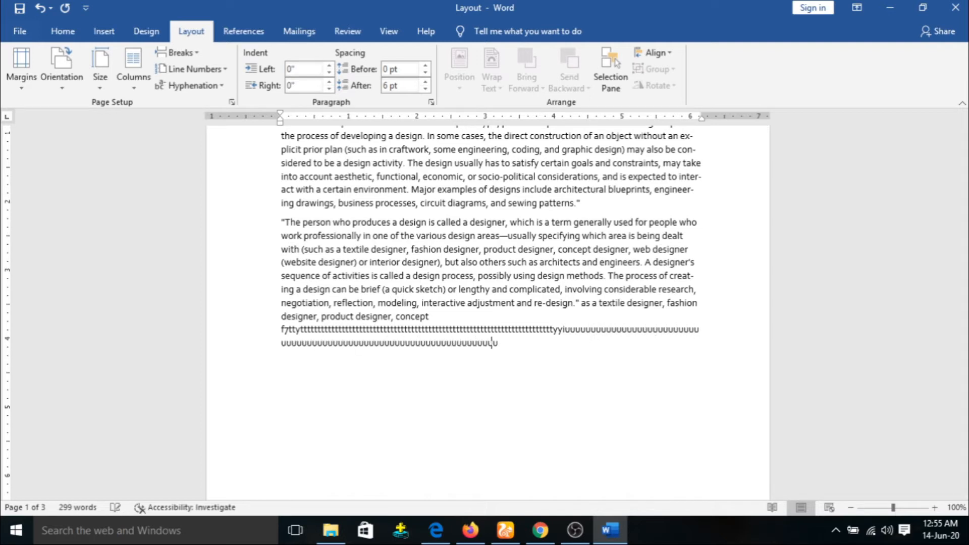
text(uuuuuuuuuuuuuuuuuuuuuuuuuuuuuuuuuuuuuuuuuuuuuuuuuuuuuuuuu)
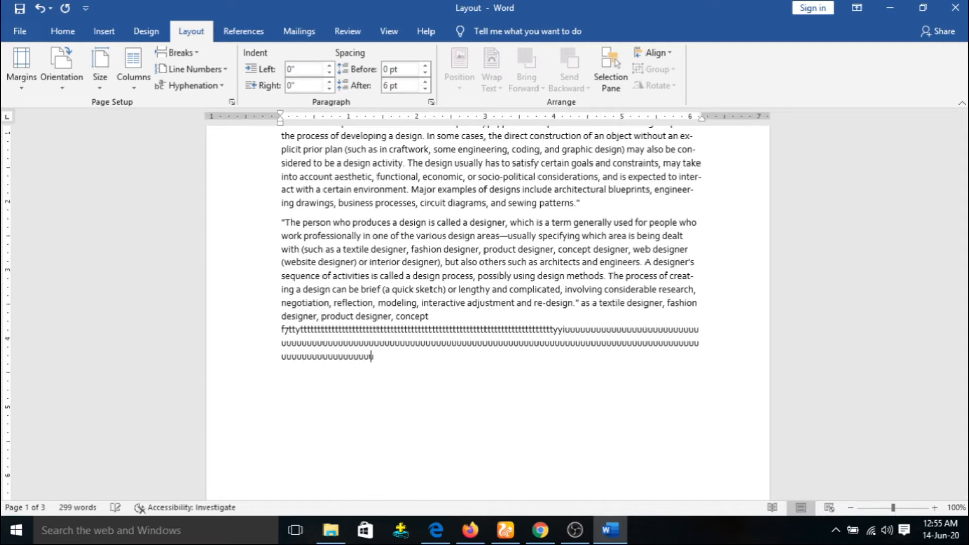
text(uuuuuuuuuuuuuuuuuuuuuuuuuuuuuuuuuuuuuuuuuuuuuuuuuuuuuuuuuuuu)
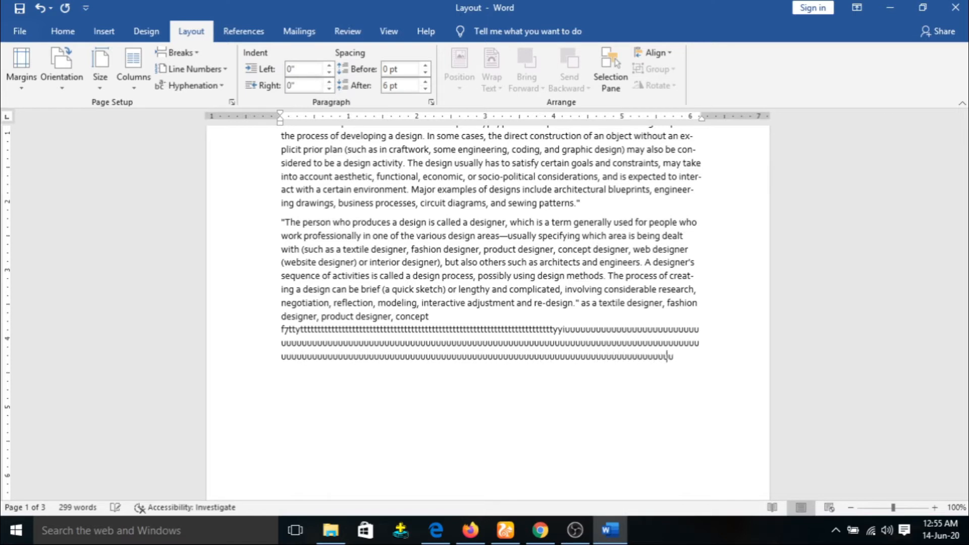
text(uuuuuuuuuuuuuuuuuuuuuuuuuu)
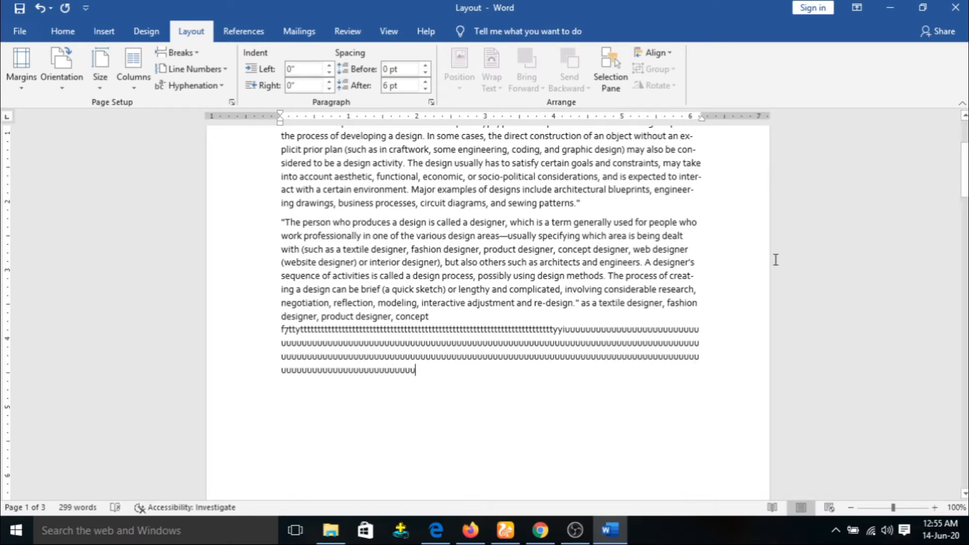
Justify the two body paragraphs by selecting from "as in craftwork" through "as a textile designer, fashion".
drag(966, 177, 966, 169)
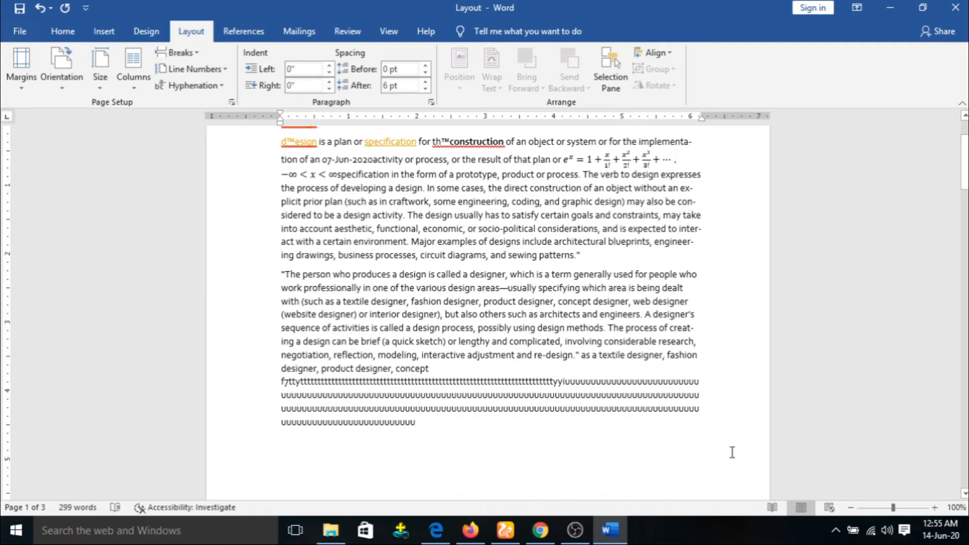
drag(710, 359, 370, 200)
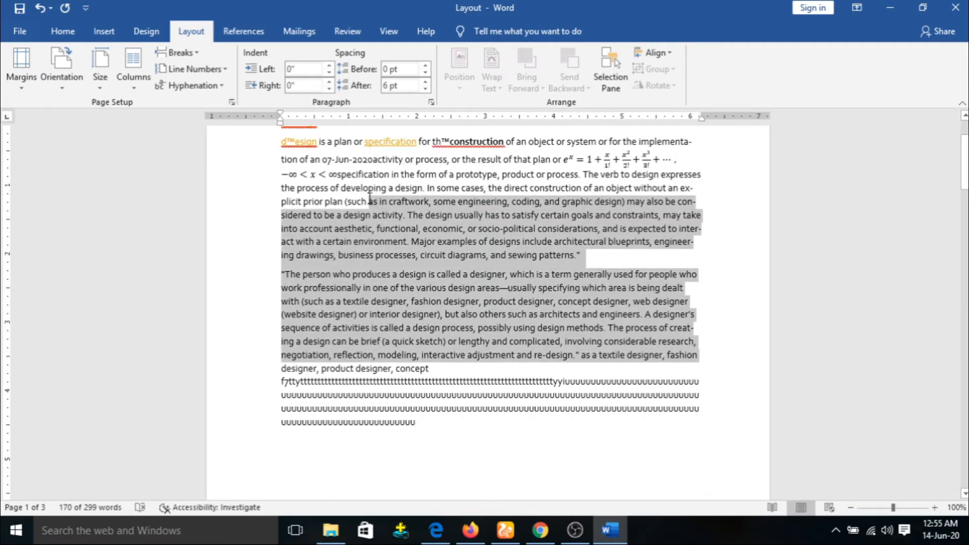
key(ctrl+j)
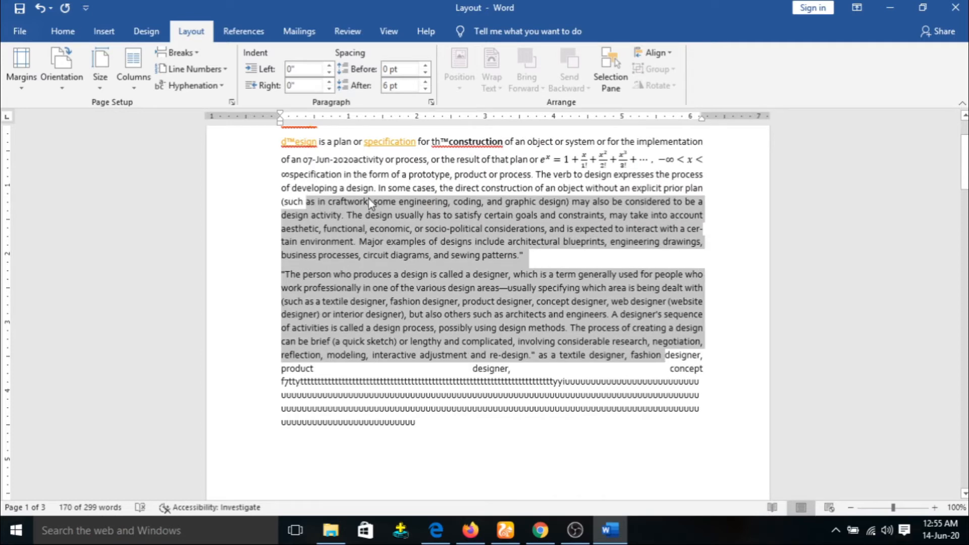
Reapply Automatic hyphenation and extend the filler string at the paragraph's end with "hj", repeated g's, "jhgiuky" and several lines of h's.
click(763, 217)
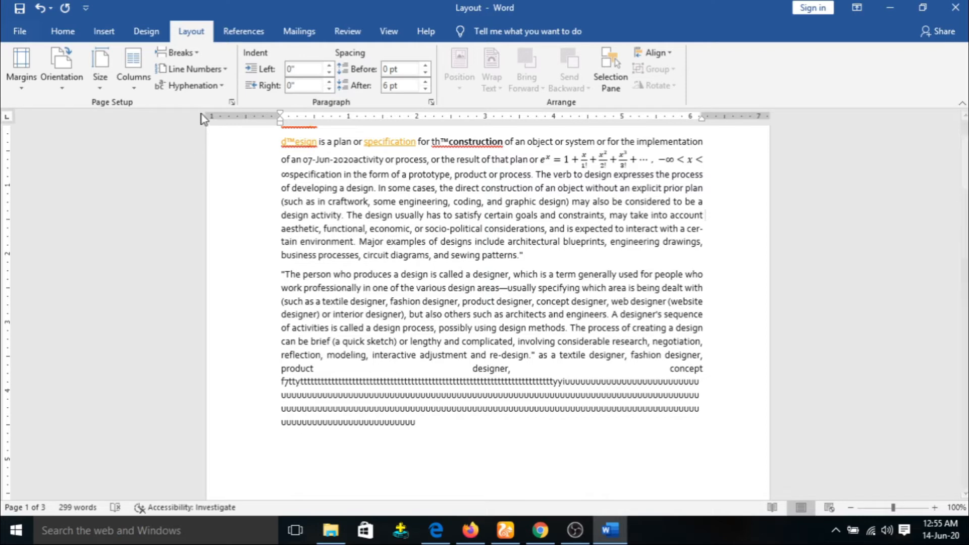
click(199, 86)
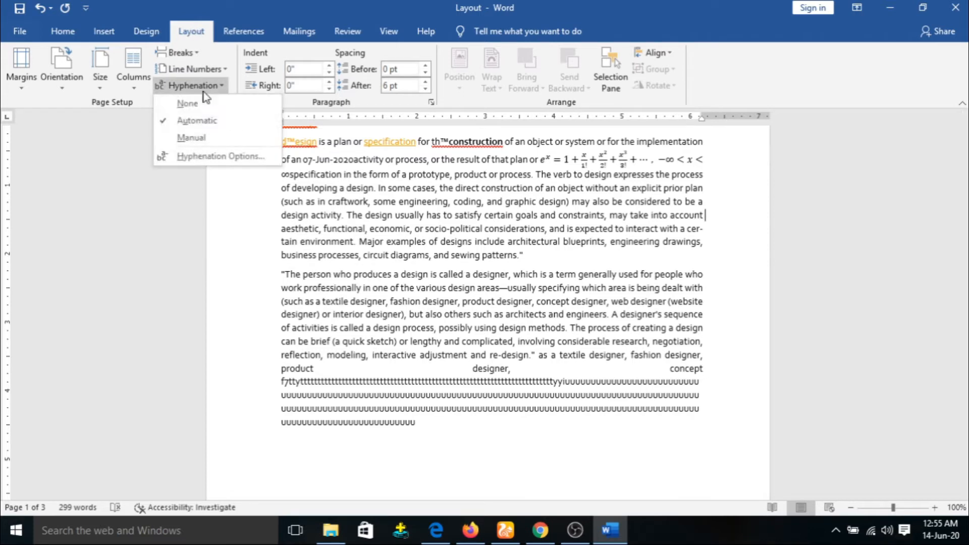
click(211, 121)
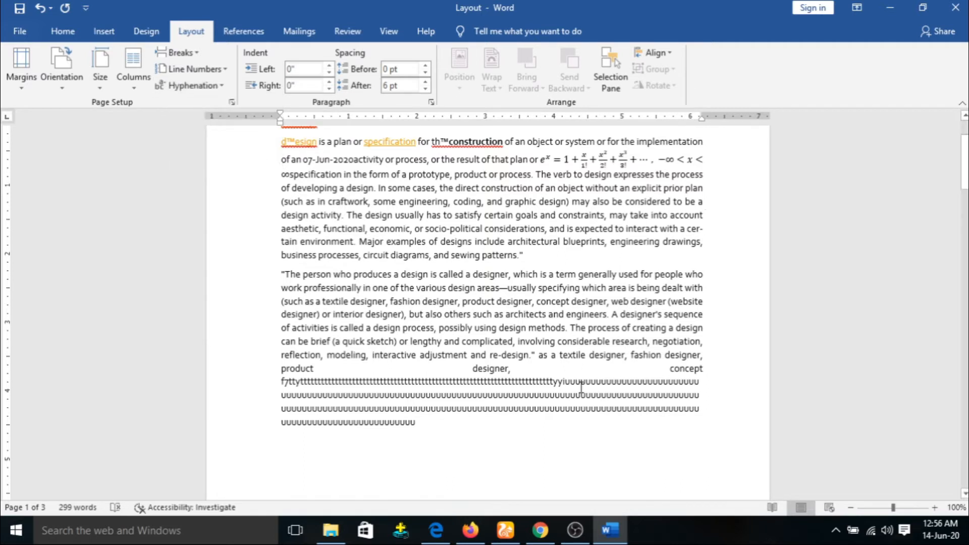
text(hjggggggggggjhgiuky)
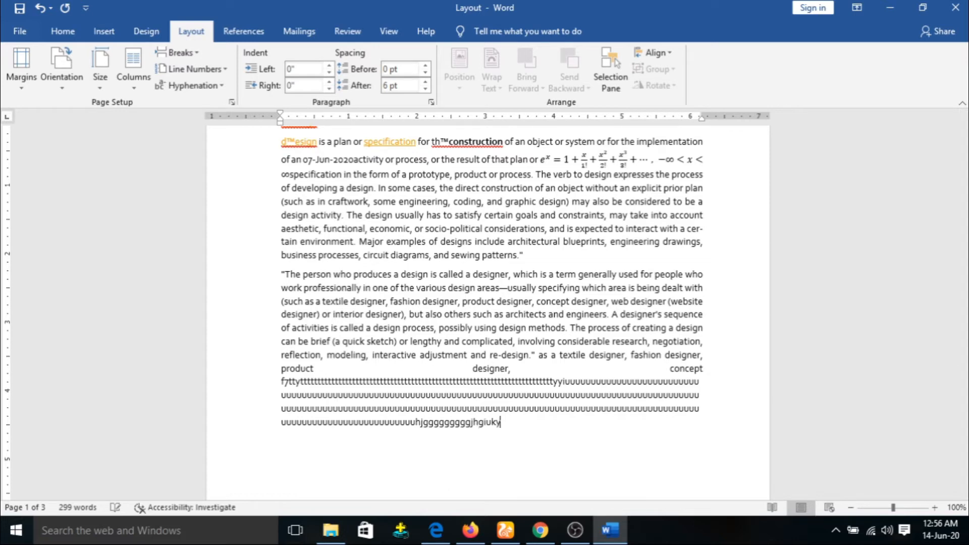
text(hhhhhhhhhhhhhhhhhhhhhhhhhhhhhhhhhhhhhhhhhhhh)
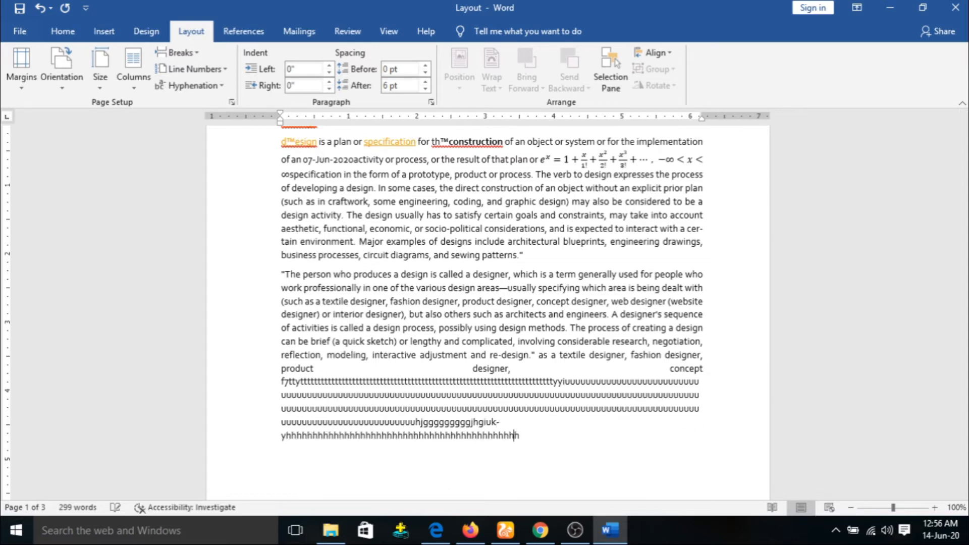
text(hhhhhhhhhhhhhhhhhhhhhhhhhhhhhhhhhhhhhhhhhhhhhhhhhhhhhhhhhhhhhhhhhhhhh)
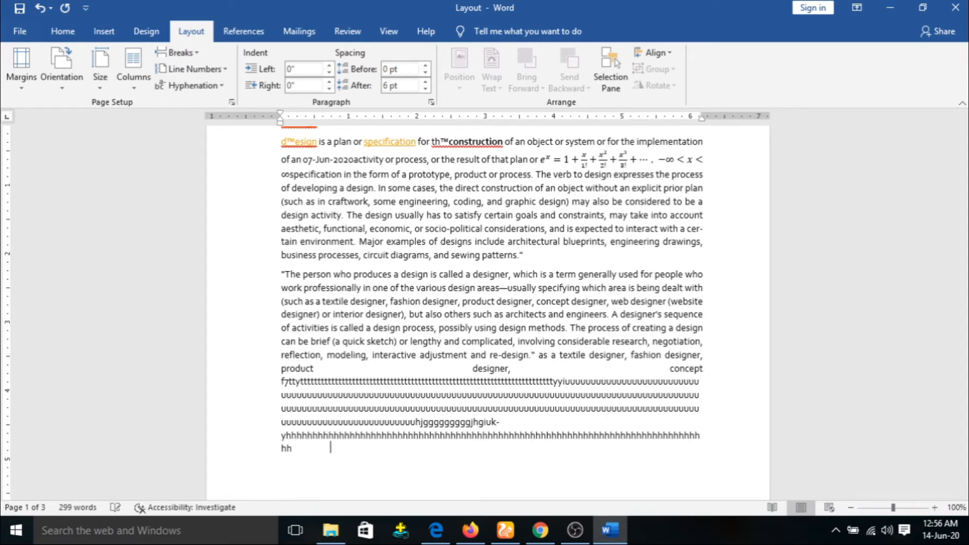
text(hhhhhhhhhhhhhhhhhhhhhhhhhhhhhhhhhhhhhhhhhhhhhhhhhhhhhhhhhhhhhhhhhhhhhhhhhhhhh)
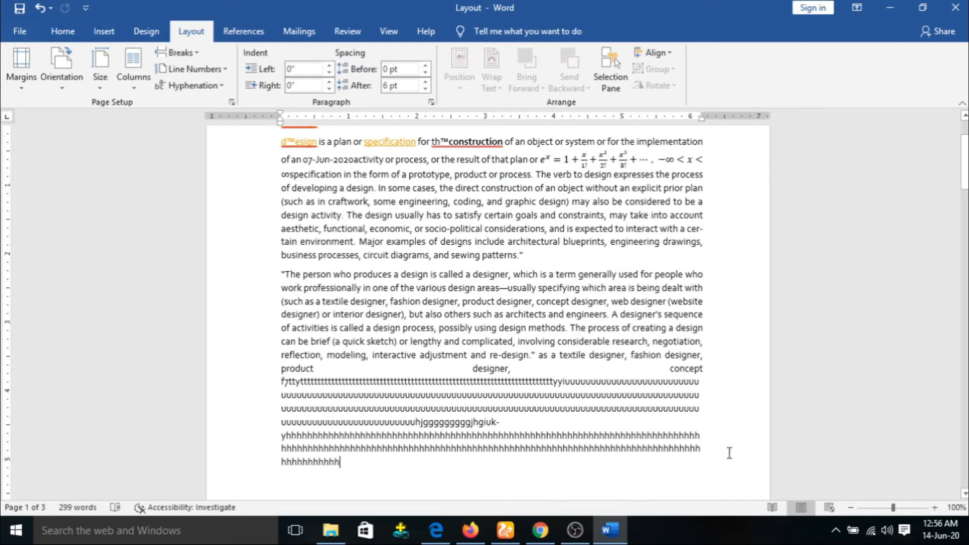
Set the second body paragraph's left indent to 0.2" and adjust it on the ruler to 0.19".
click(328, 66)
click(329, 66)
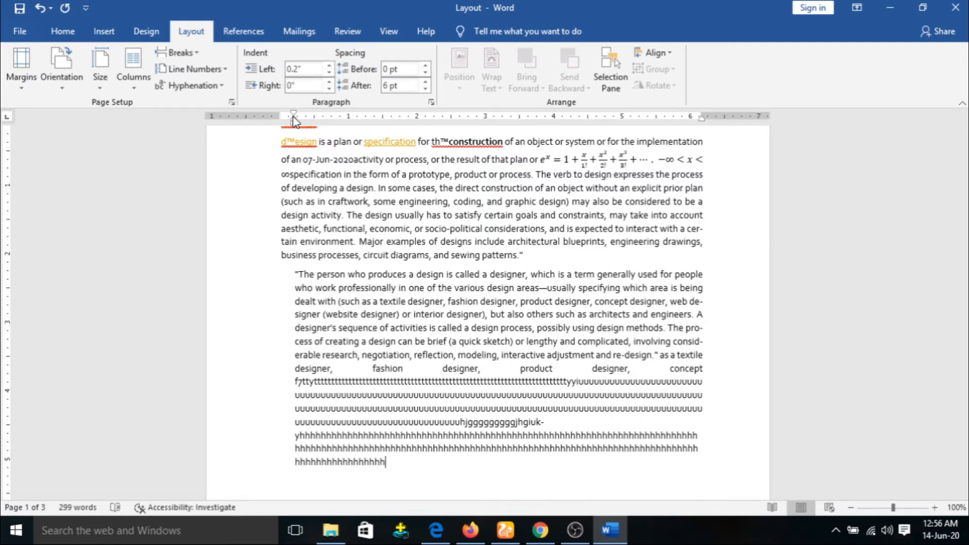
mouse_move(294, 121)
mouse_down()
mouse_move(232, 120)
mouse_move(293, 125)
mouse_up()
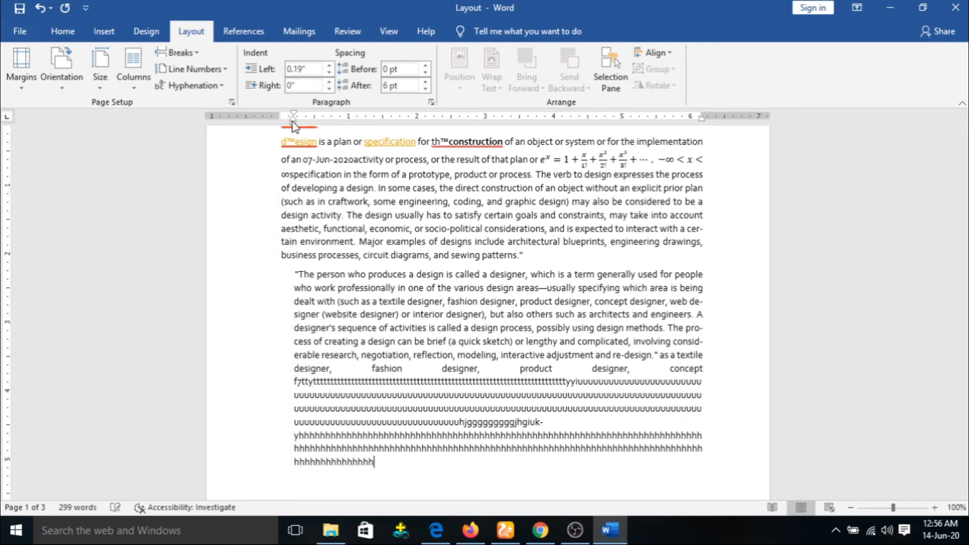
Vary the second body paragraph's left indent down to -0.1" and return it to 0".
click(328, 67)
click(329, 66)
click(329, 74)
click(328, 74)
click(329, 74)
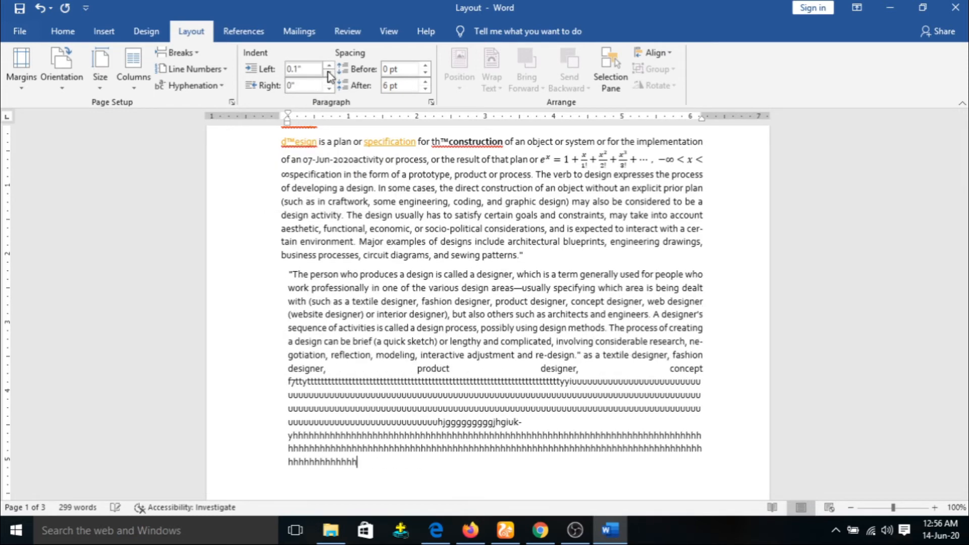
click(329, 74)
click(329, 74)
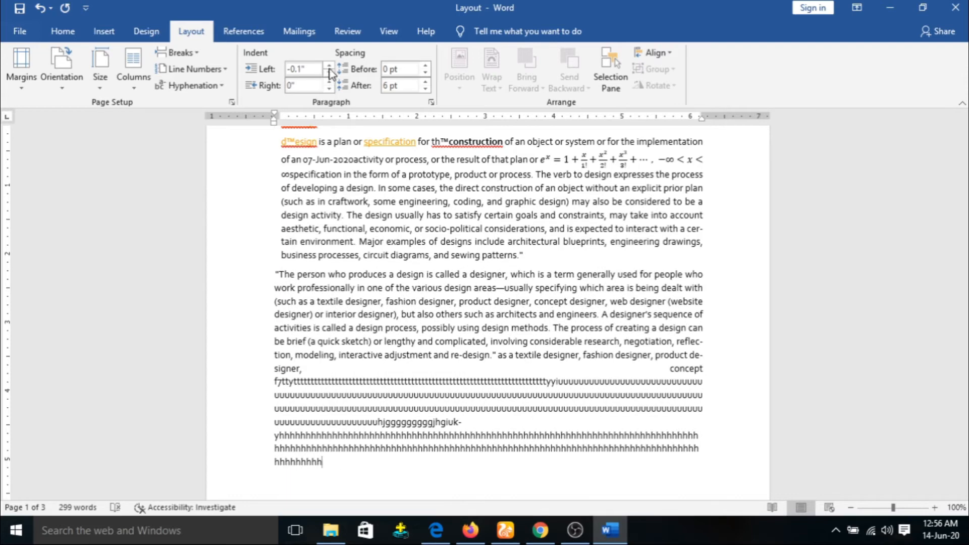
click(328, 66)
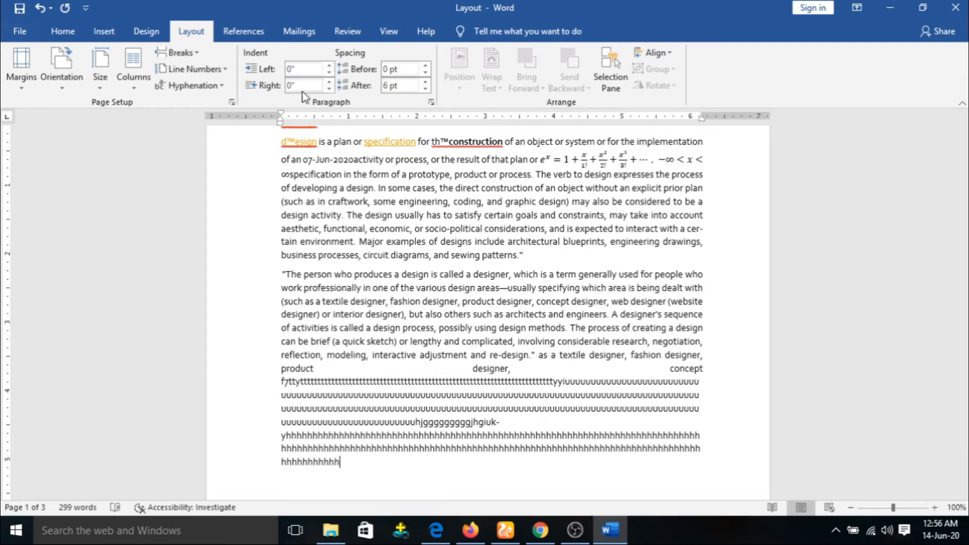
Increase the second body paragraph's right indent to 1".
click(328, 82)
click(329, 82)
click(329, 82)
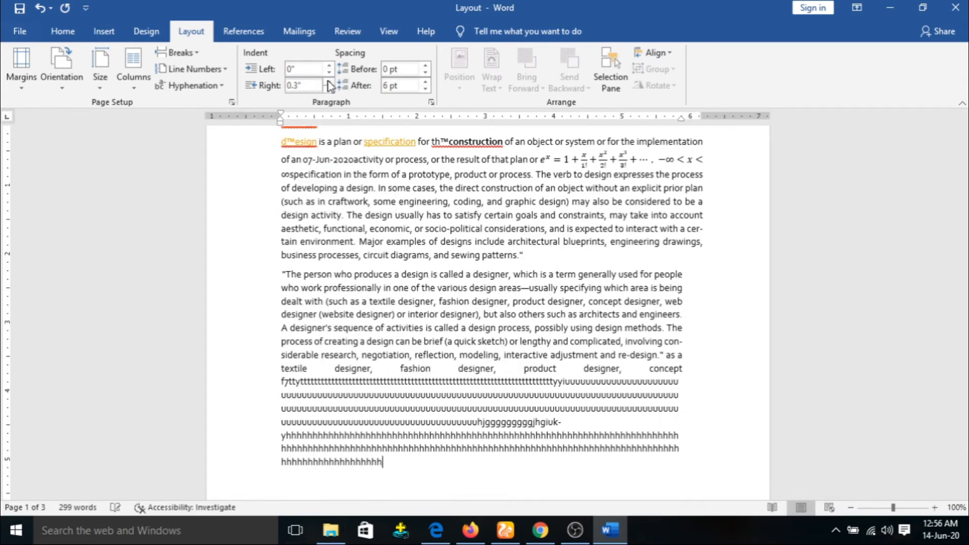
click(328, 82)
click(328, 82)
click(329, 82)
click(328, 81)
click(328, 81)
click(329, 81)
click(328, 81)
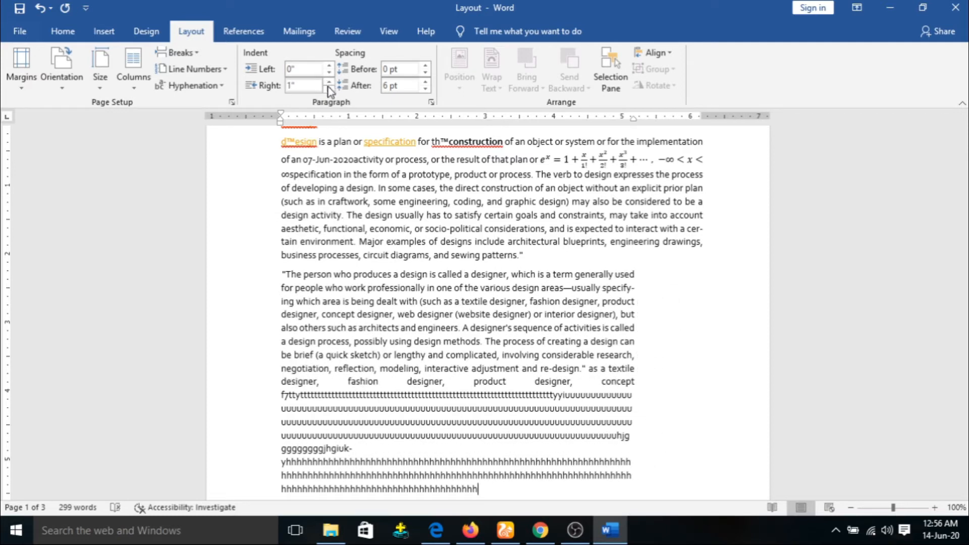
Reset the second body paragraph's right indent to 0".
click(328, 89)
click(328, 89)
click(328, 90)
click(328, 90)
click(328, 90)
click(328, 90)
click(328, 90)
click(328, 89)
click(328, 90)
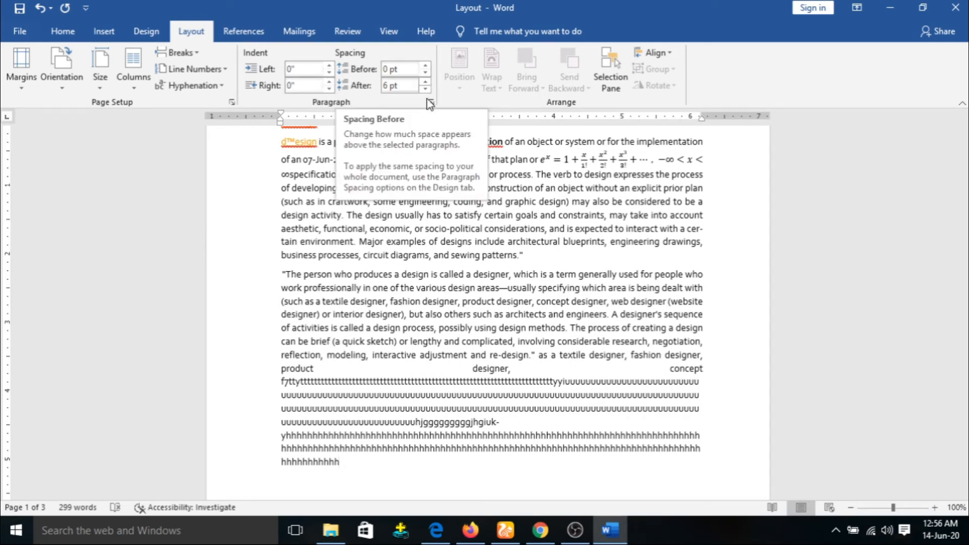
Place the cursor in the heading line on the first page and set its spacing before to 60 pt.
drag(965, 157, 964, 143)
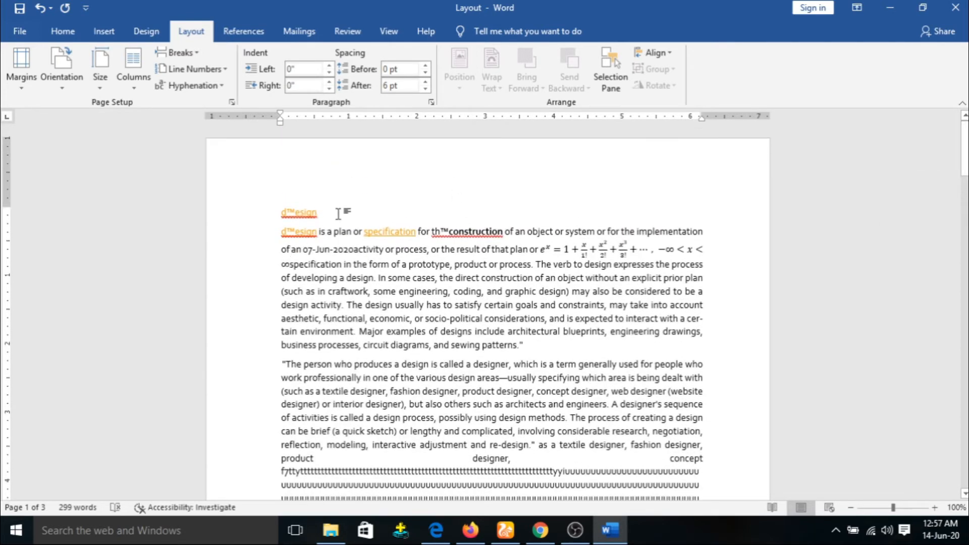
click(426, 66)
click(425, 66)
click(426, 66)
click(426, 66)
click(426, 66)
click(426, 66)
click(426, 66)
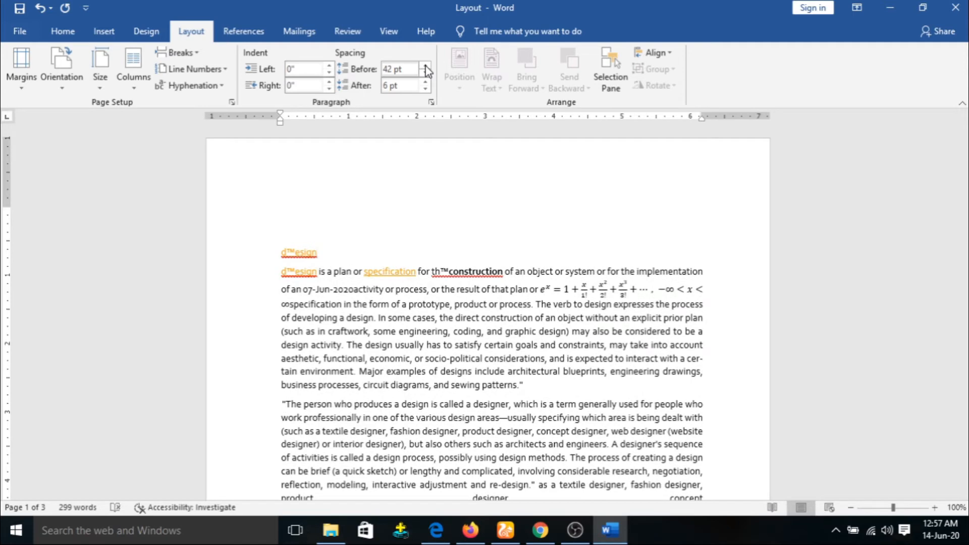
click(426, 67)
click(426, 67)
click(426, 66)
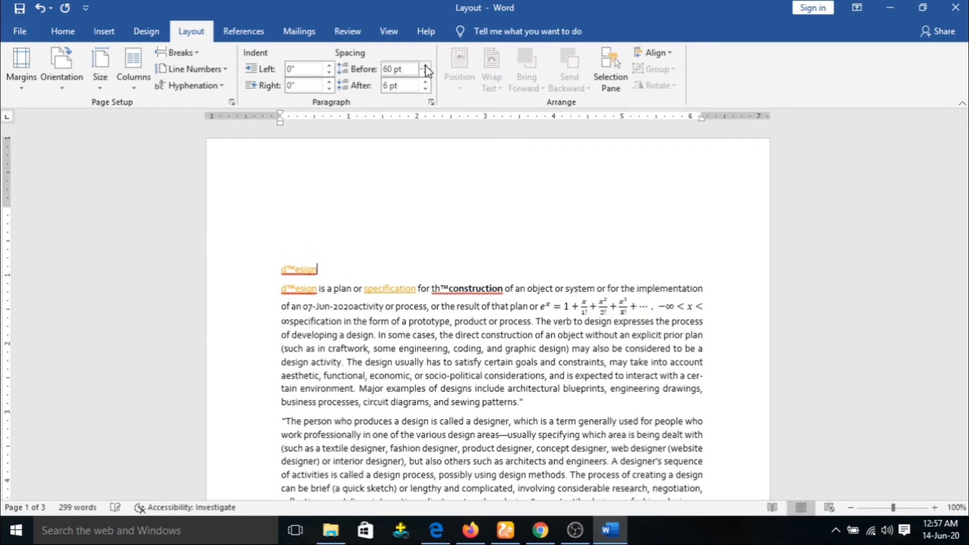
Increase the heading's spacing before a little further and bring it down to 6 pt.
click(426, 66)
click(426, 66)
click(427, 74)
click(426, 74)
click(427, 75)
click(427, 75)
click(427, 74)
click(427, 75)
click(426, 74)
click(427, 75)
click(426, 75)
click(427, 74)
click(427, 74)
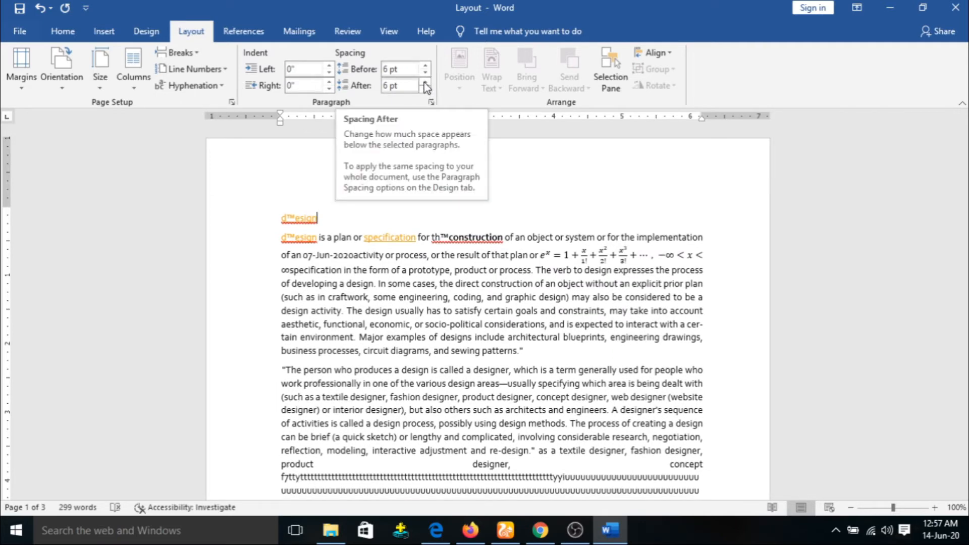
Increase the heading's spacing after to 60 pt.
click(425, 82)
click(426, 82)
click(426, 82)
click(425, 82)
click(425, 82)
click(425, 81)
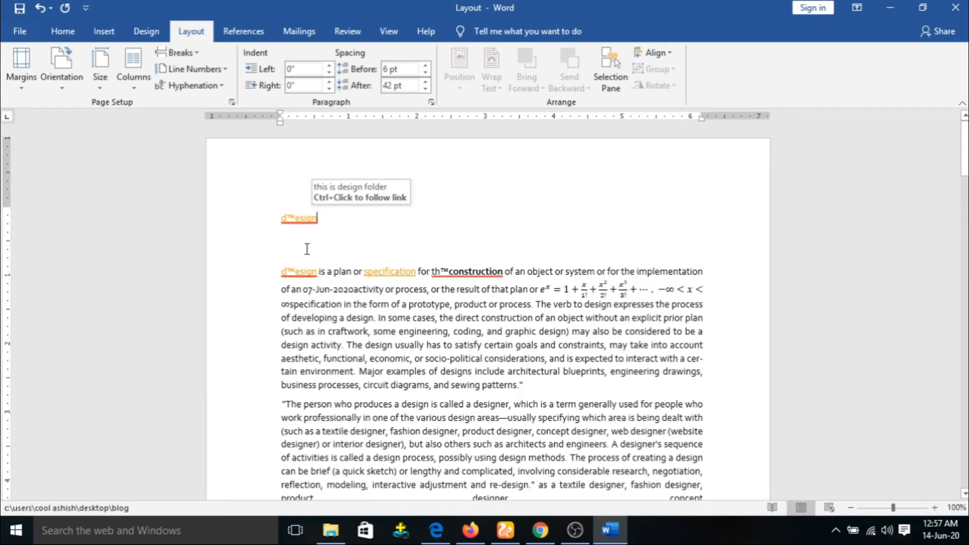
click(426, 82)
click(426, 82)
click(426, 83)
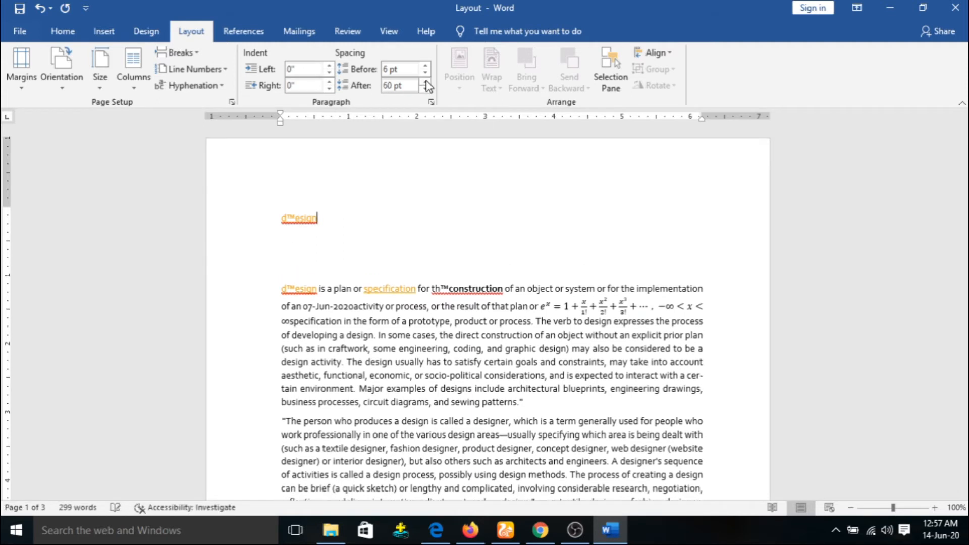
Reduce the heading's spacing after to 6 pt.
click(426, 89)
click(426, 89)
click(426, 89)
click(426, 89)
click(426, 89)
click(426, 89)
click(426, 89)
click(426, 89)
click(426, 89)
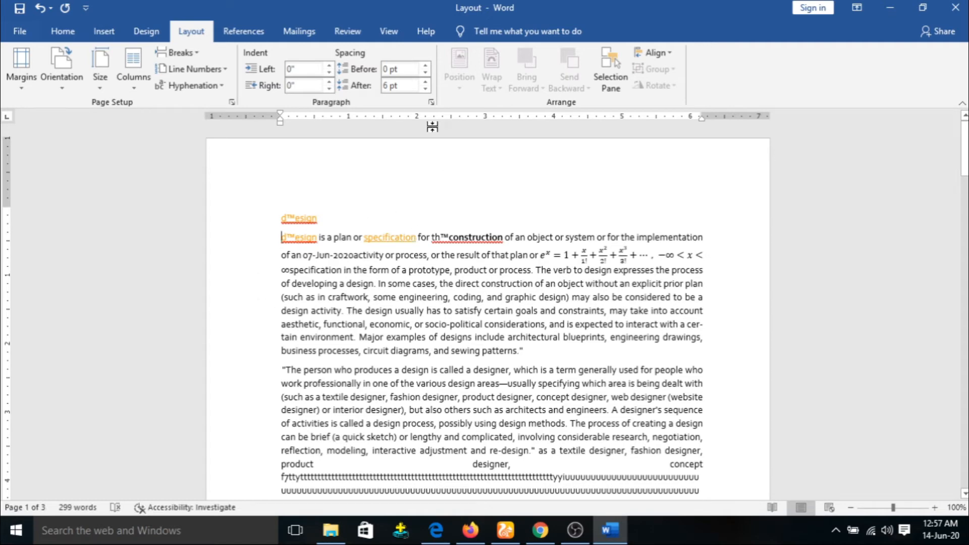
With the cursor at the start of the first body paragraph, set its spacing after to 54 pt.
click(425, 84)
click(425, 84)
click(425, 84)
click(425, 84)
click(425, 84)
click(425, 84)
click(425, 84)
click(425, 84)
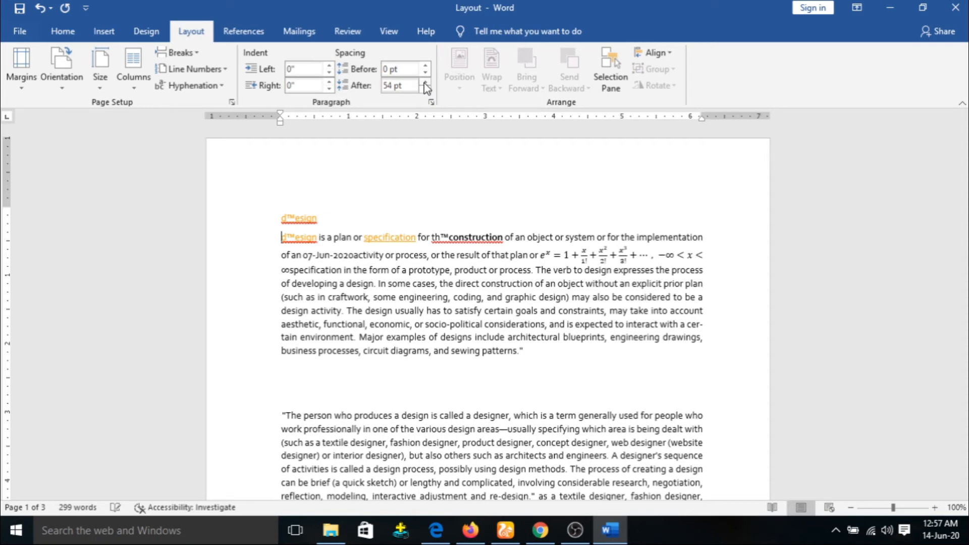
Bring the first body paragraph's spacing after back to 6 pt.
click(425, 89)
click(425, 89)
click(425, 89)
click(425, 89)
click(425, 88)
click(425, 89)
click(425, 88)
click(425, 88)
Try Auto spacing before the first body paragraph and raise the value to 30 pt.
click(425, 73)
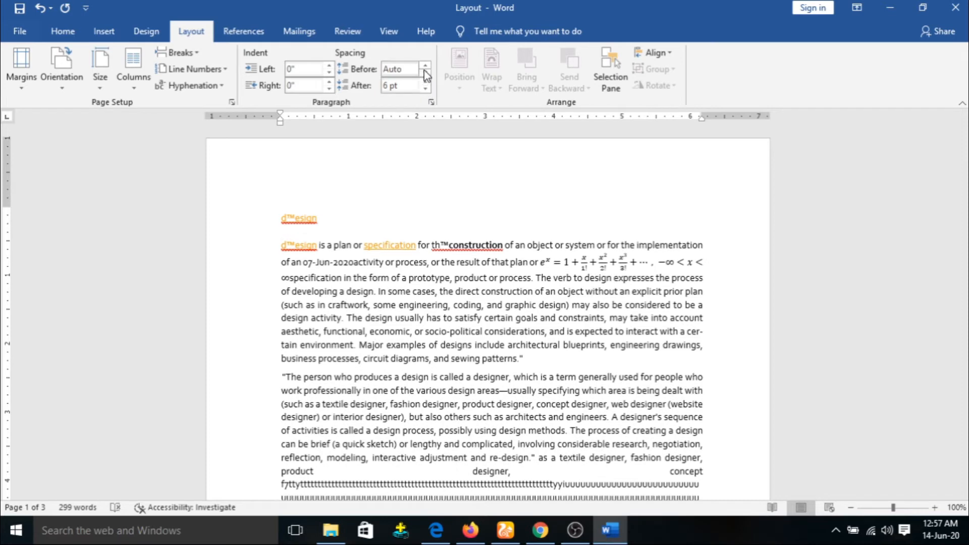
click(425, 66)
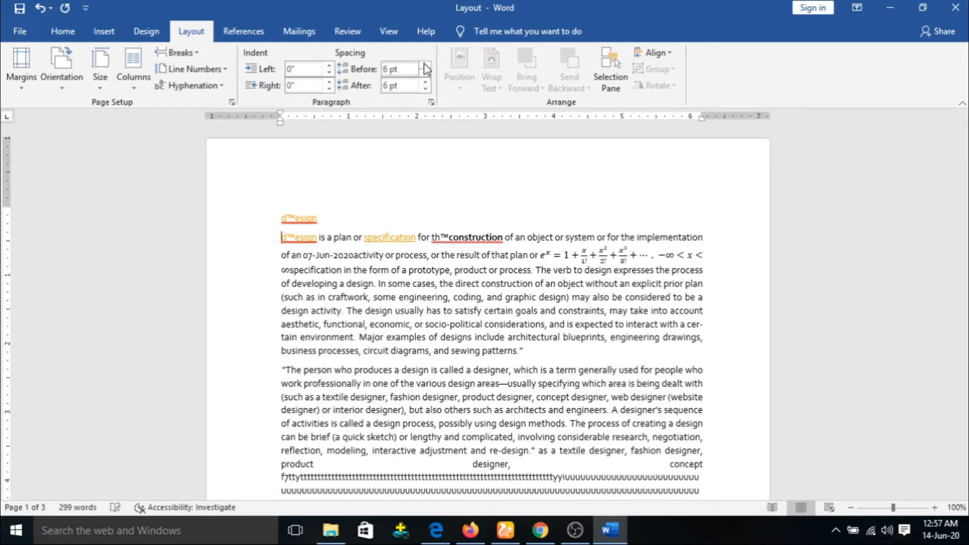
click(426, 66)
click(425, 66)
click(425, 66)
click(426, 66)
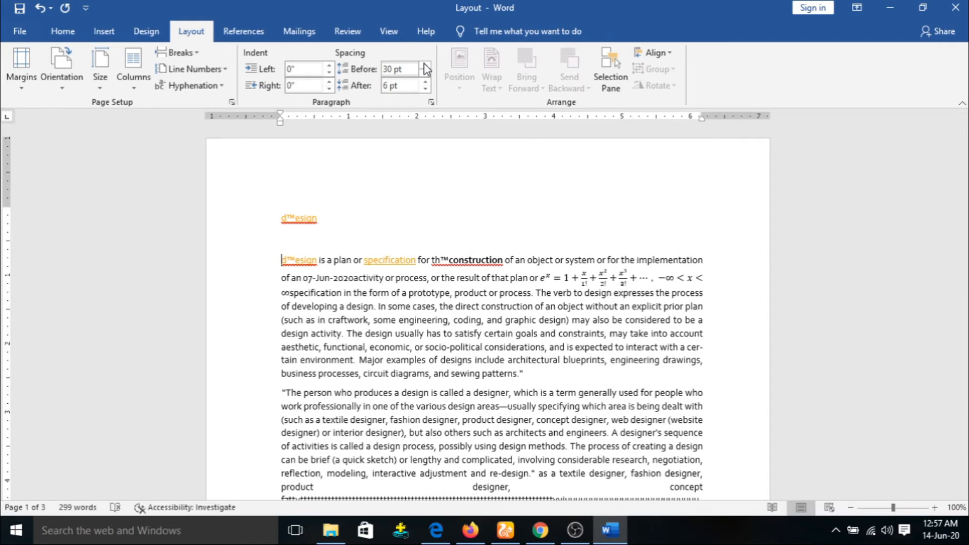
Reduce the first body paragraph's spacing before to 6 pt.
click(426, 73)
click(425, 74)
click(426, 74)
click(425, 74)
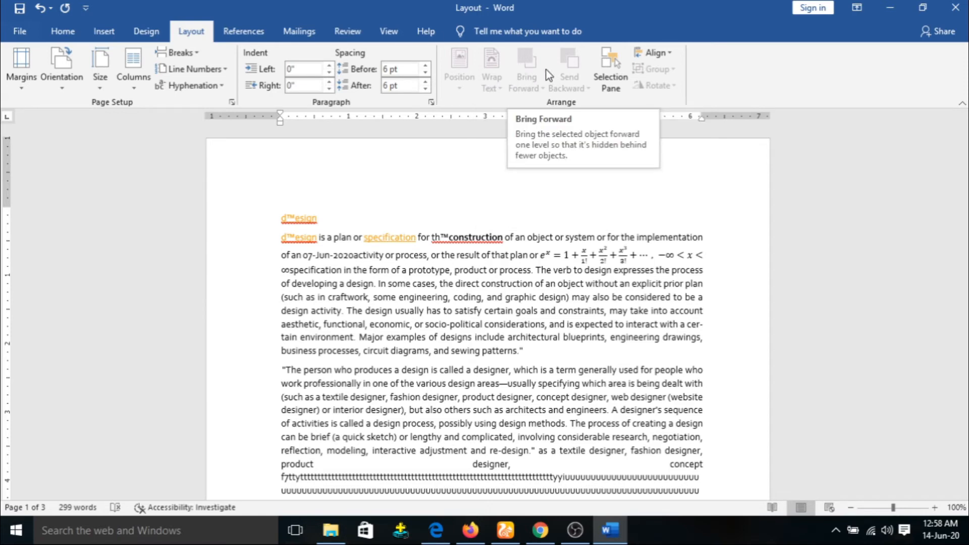
click(103, 32)
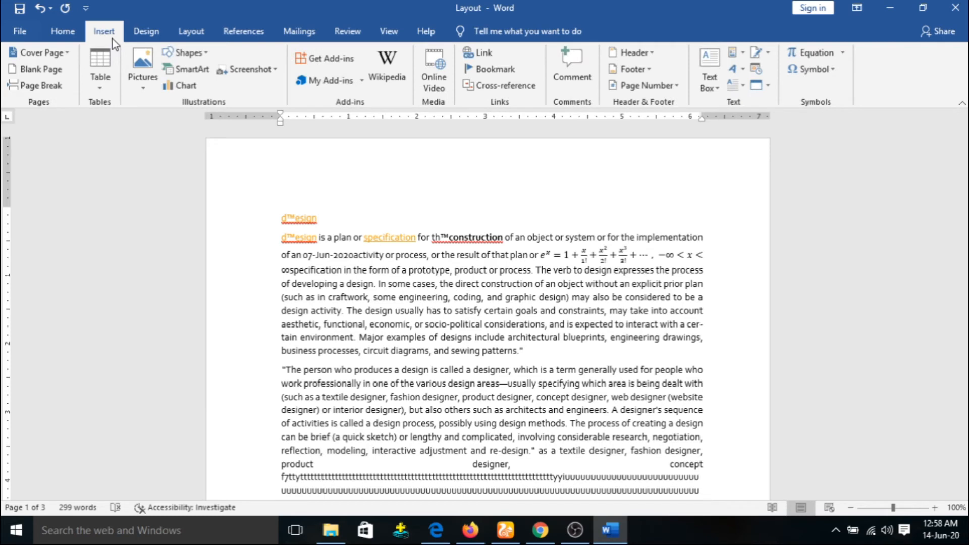
click(146, 31)
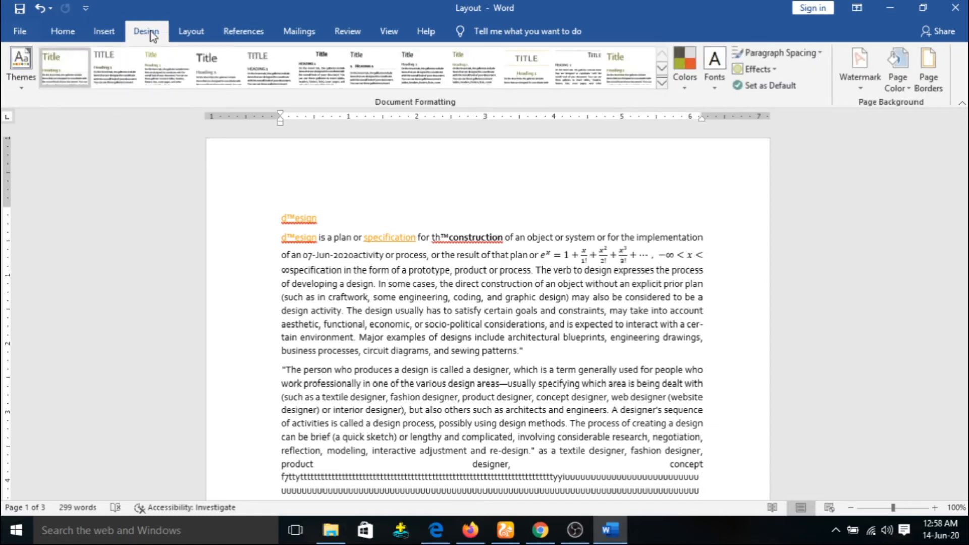
click(96, 33)
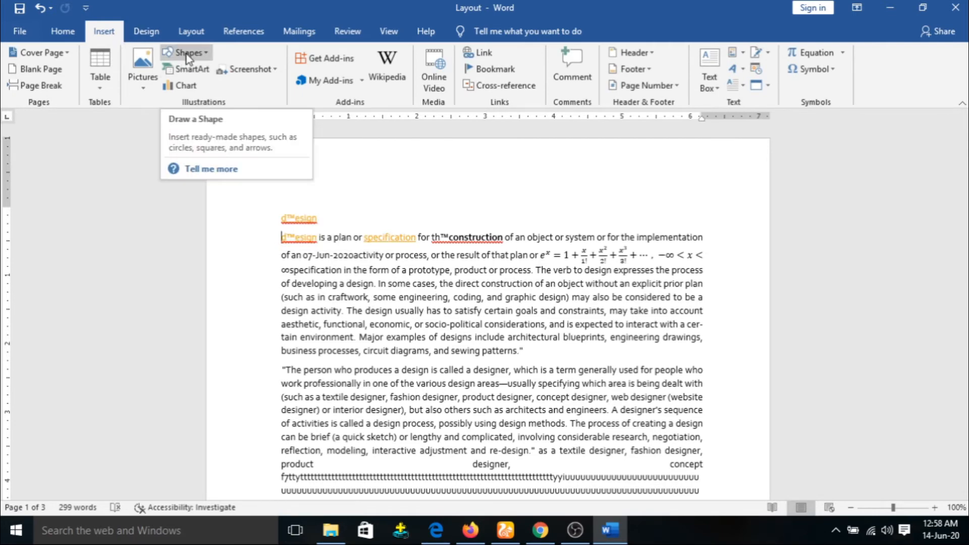
click(237, 35)
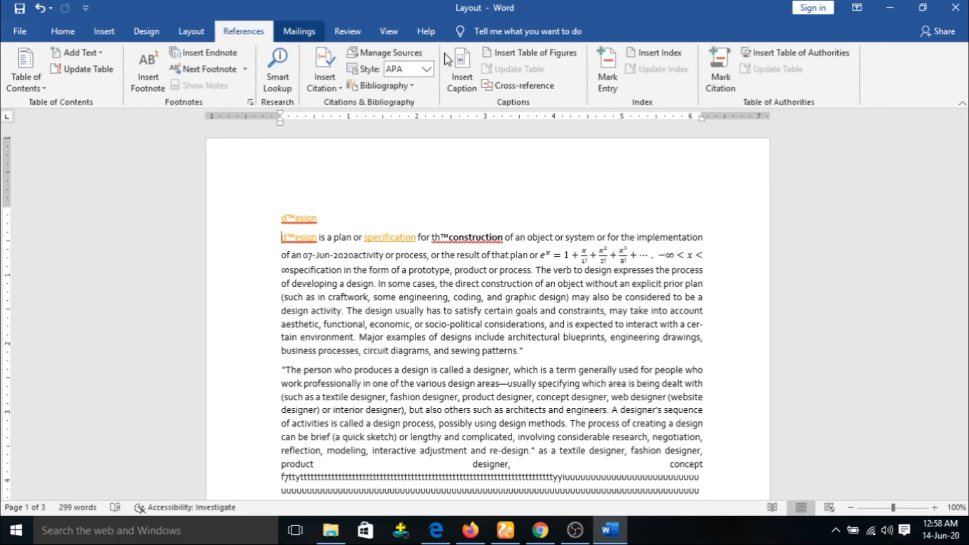
click(202, 30)
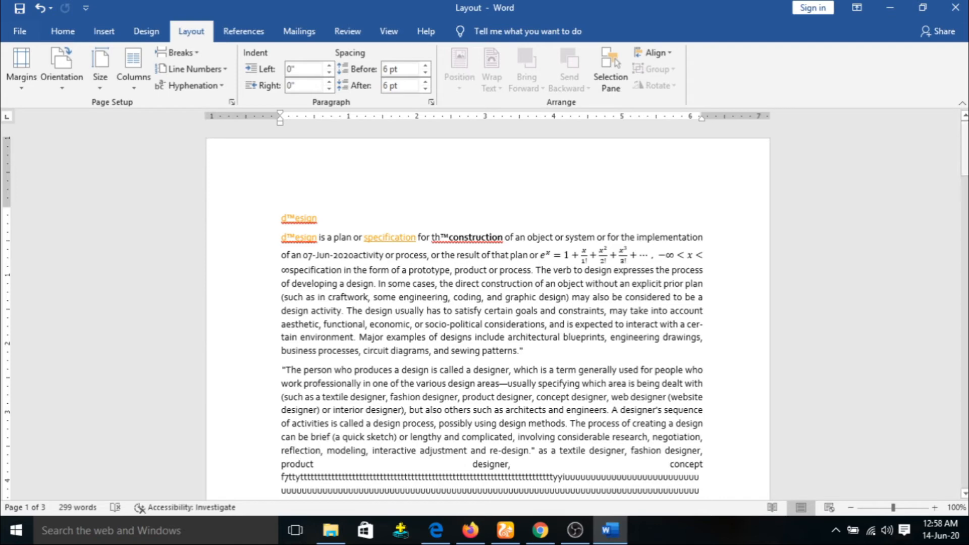
Draw an oval about 3.24" wide and 1.21" high in the empty space below the last line of text.
drag(966, 154, 966, 198)
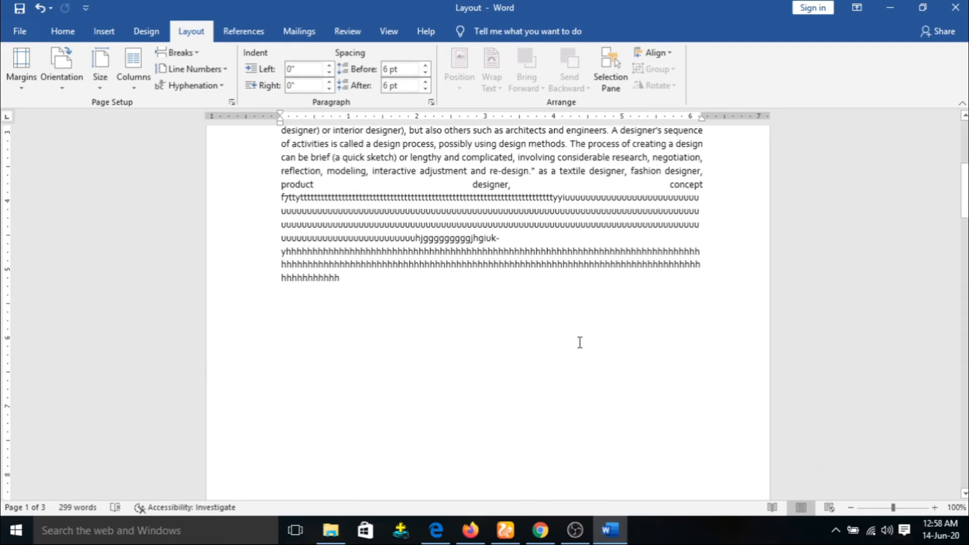
click(115, 24)
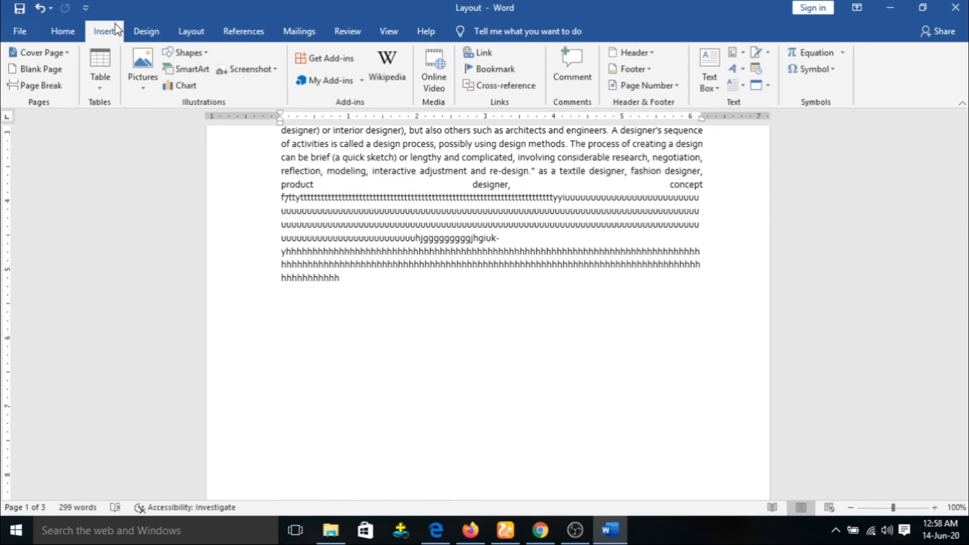
click(201, 54)
click(227, 85)
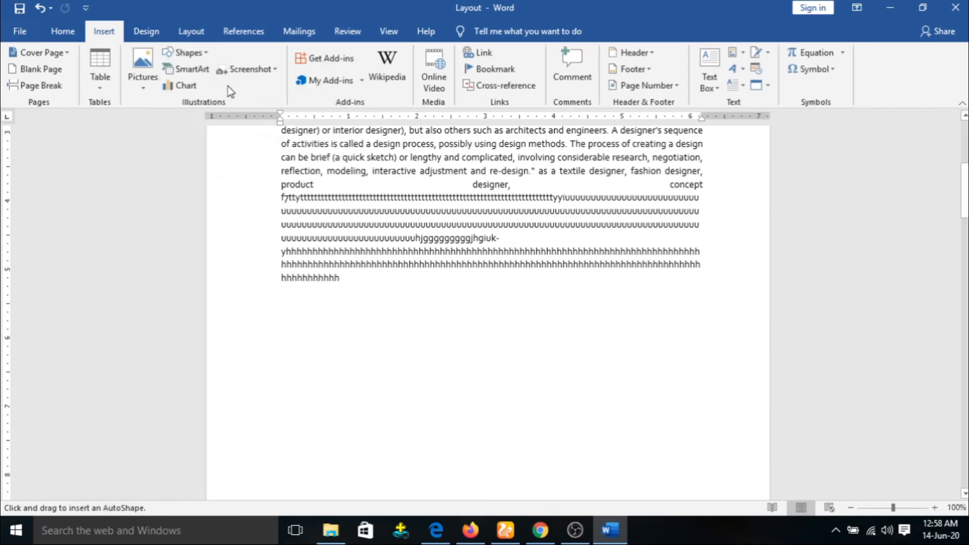
drag(346, 333, 568, 416)
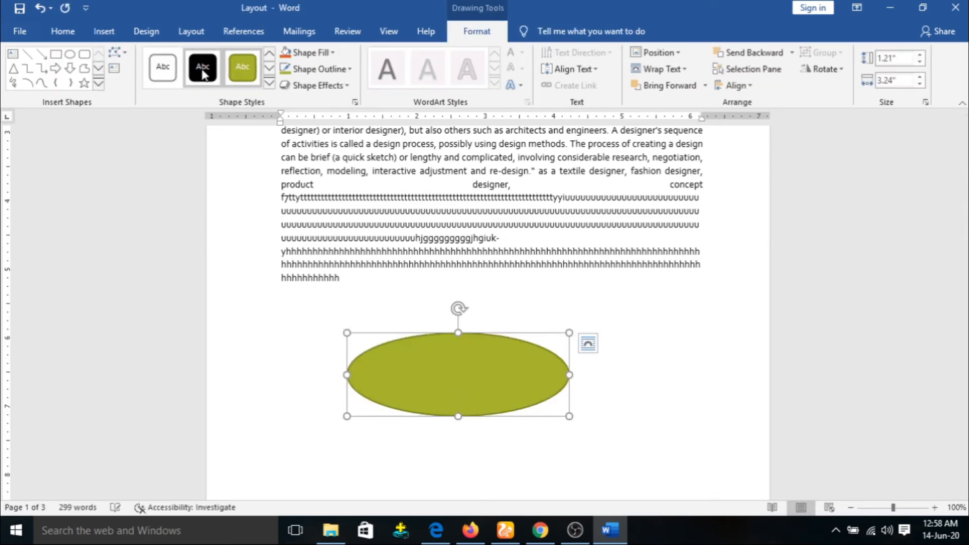
Fill the oval with the standard light blue and give it a red outline.
click(312, 58)
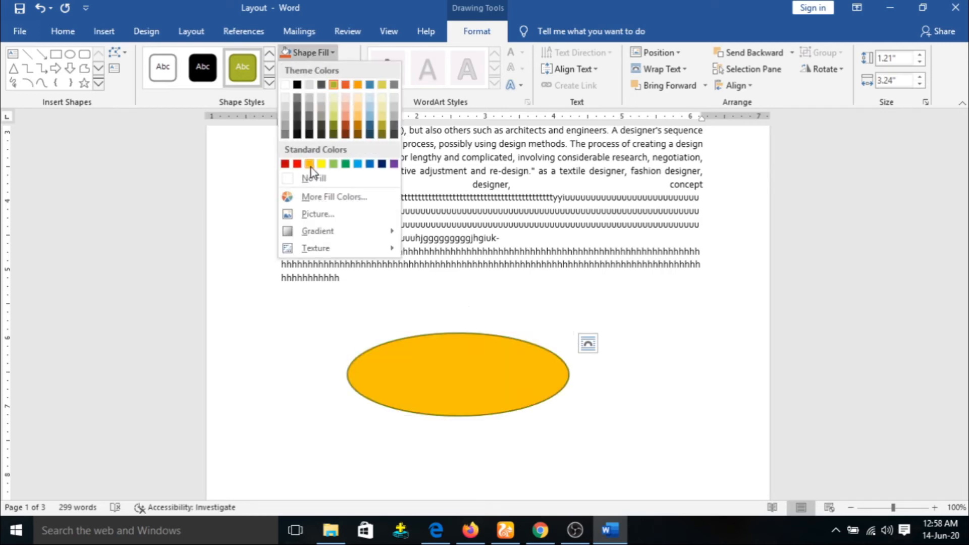
click(359, 164)
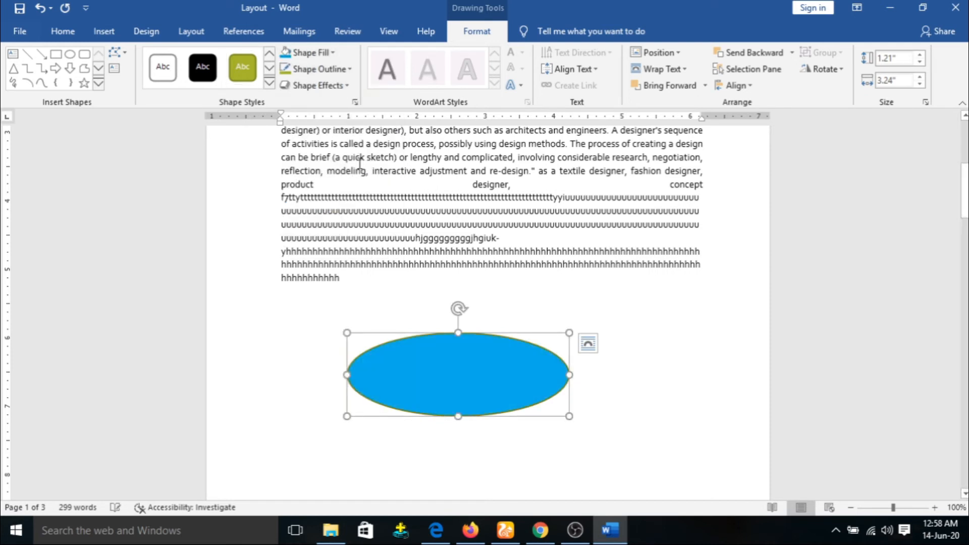
click(317, 69)
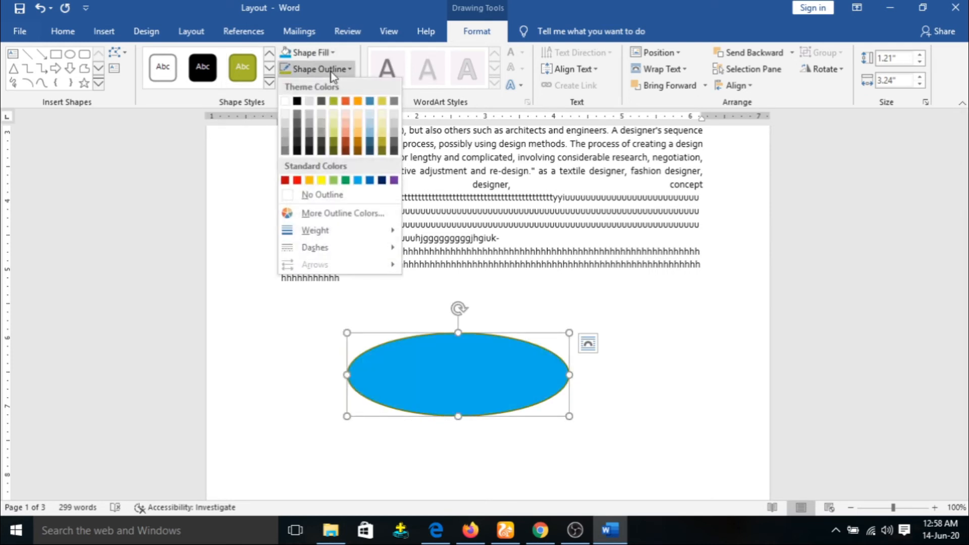
click(297, 180)
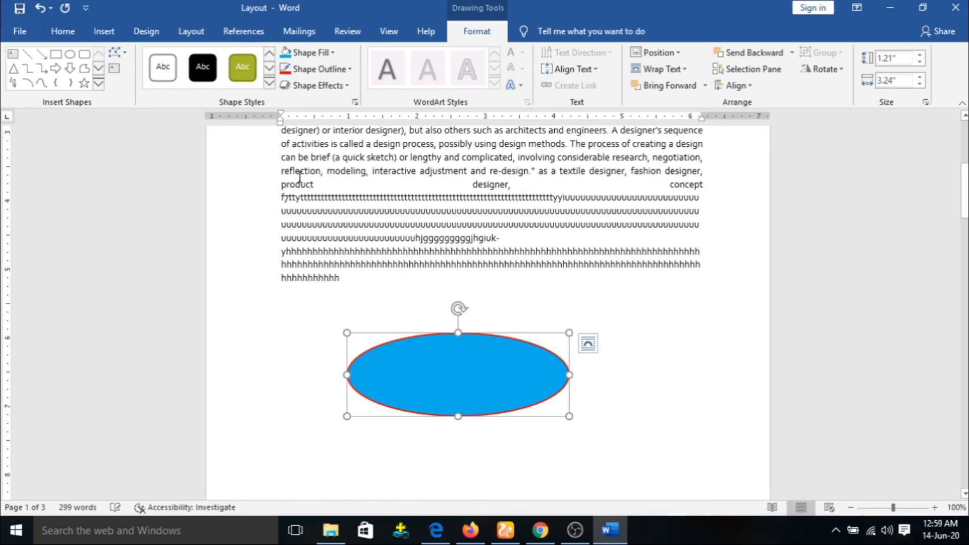
Apply the last preset shape effect in the first row of presets to the oval and deselect it.
click(315, 86)
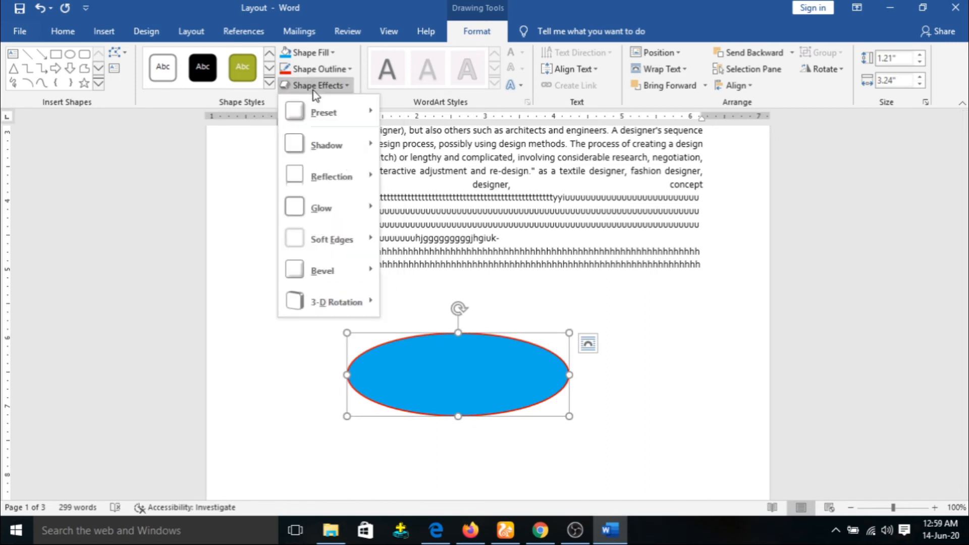
mouse_move(331, 112)
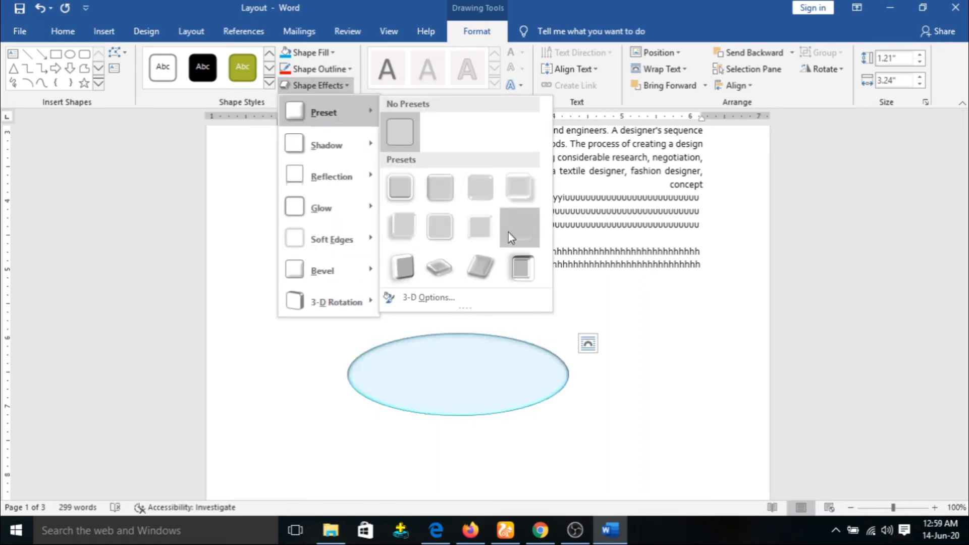
click(517, 206)
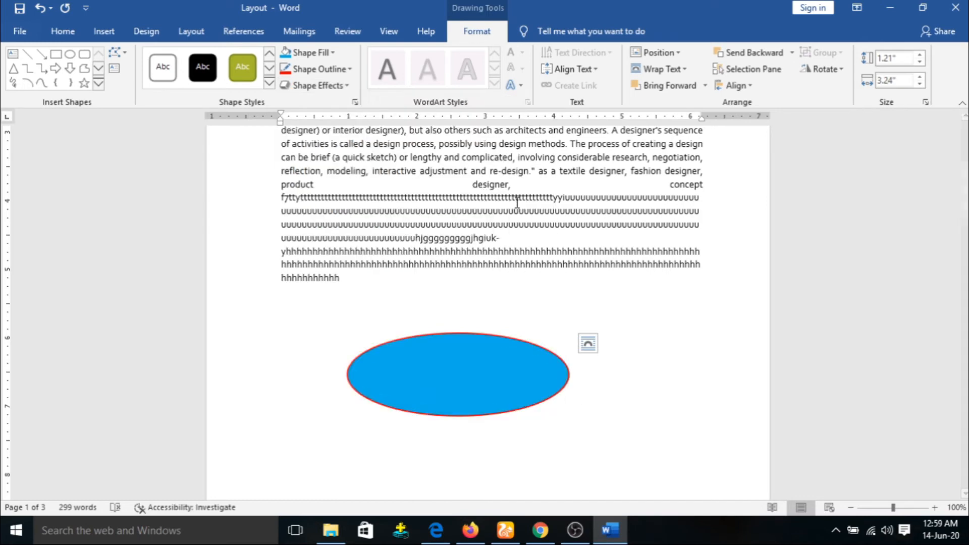
click(682, 371)
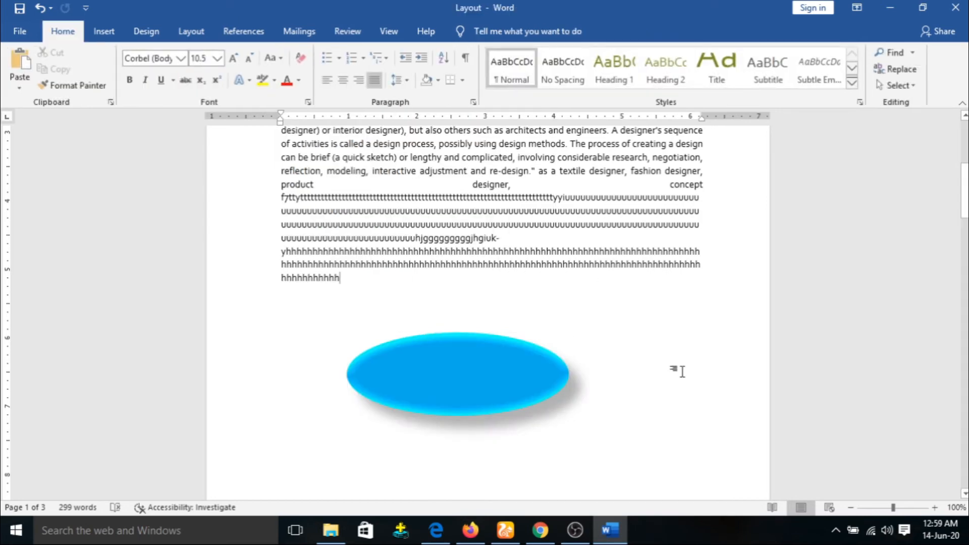
Position the oval in line with text.
click(492, 371)
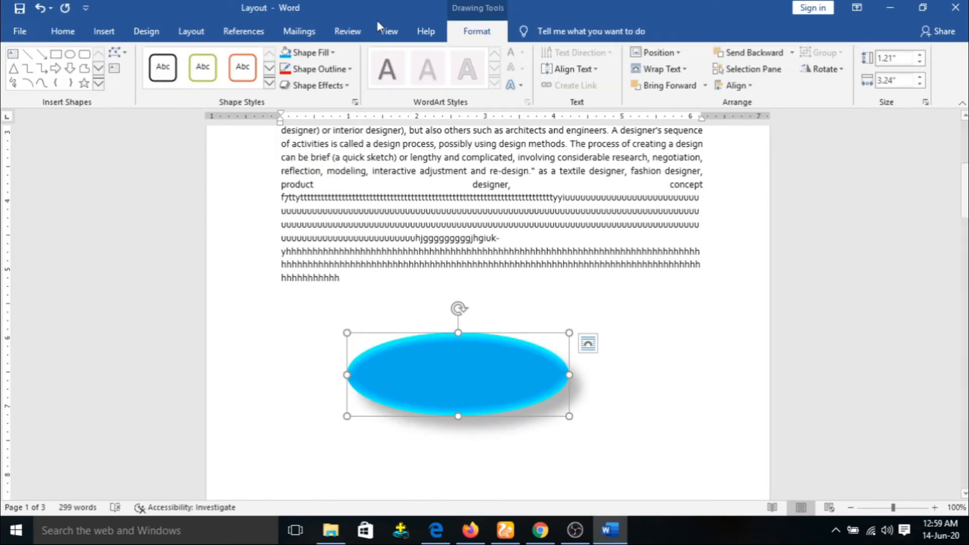
click(190, 31)
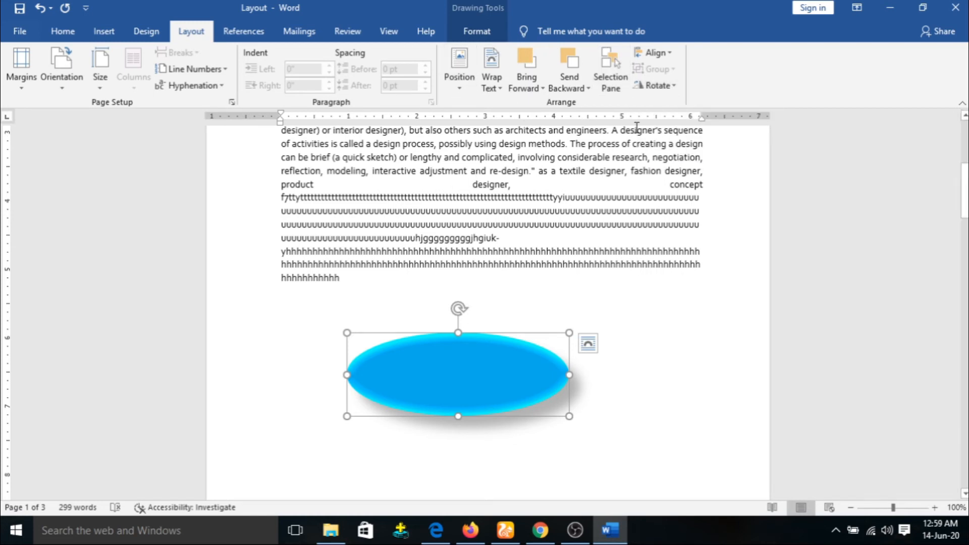
click(460, 85)
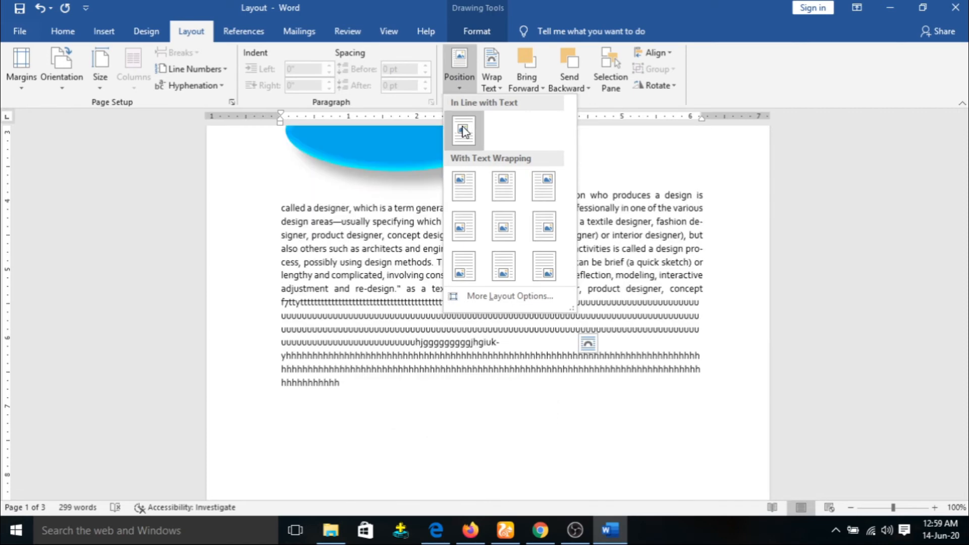
click(464, 130)
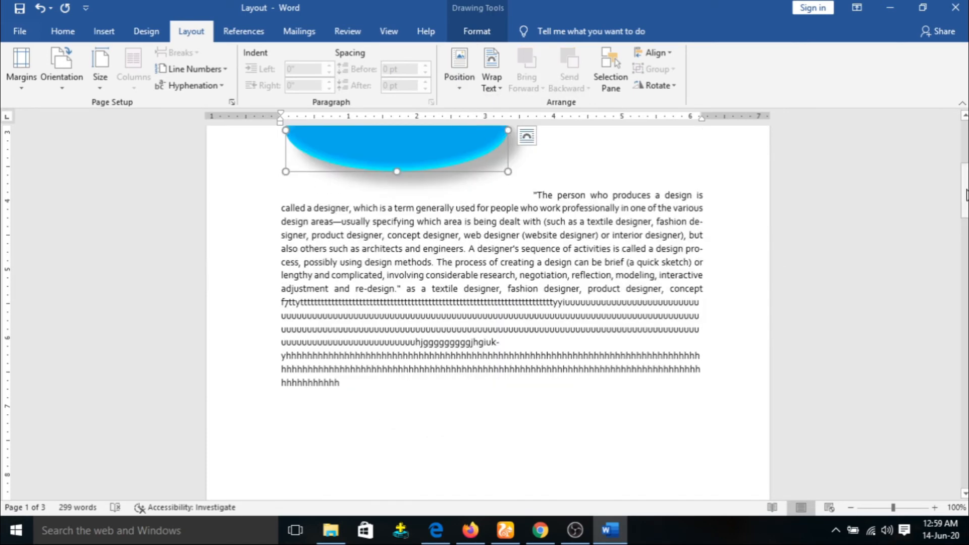
Copy the text from "called a designer" to the paragraph's end and paste it twice after the last line.
mouse_move(965, 190)
mouse_down()
mouse_move(964, 149)
mouse_move(964, 232)
mouse_move(965, 197)
mouse_up()
drag(370, 357, 222, 183)
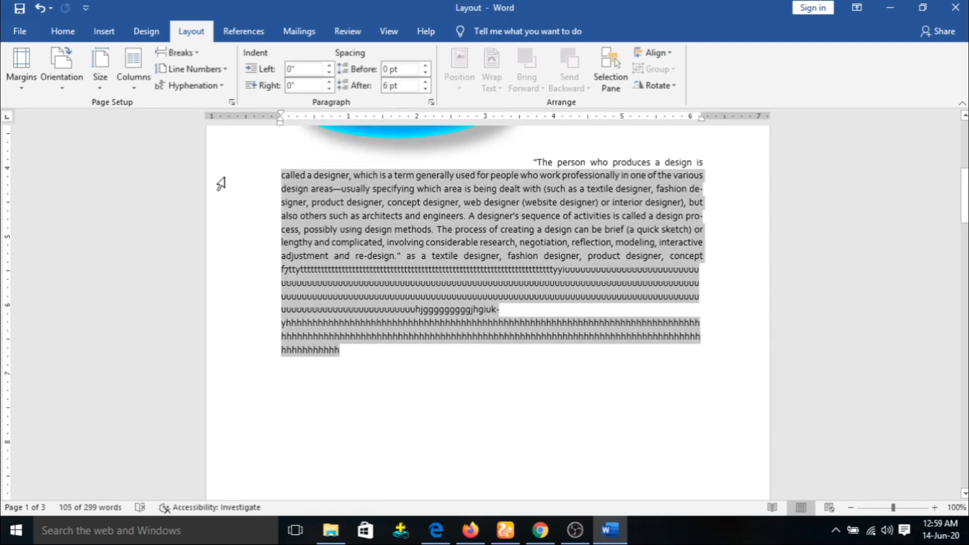
click(352, 378)
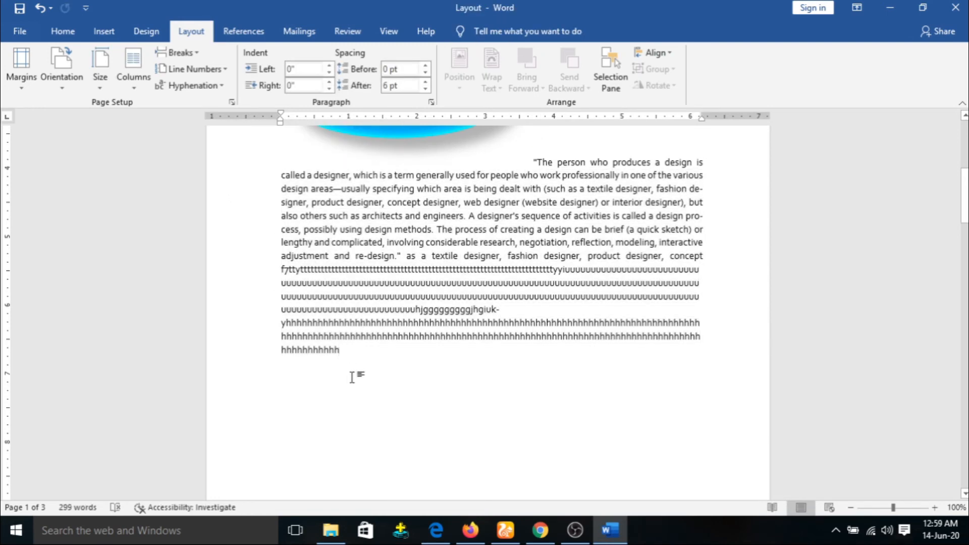
key(ctrl+v)
key(ctrl+v)
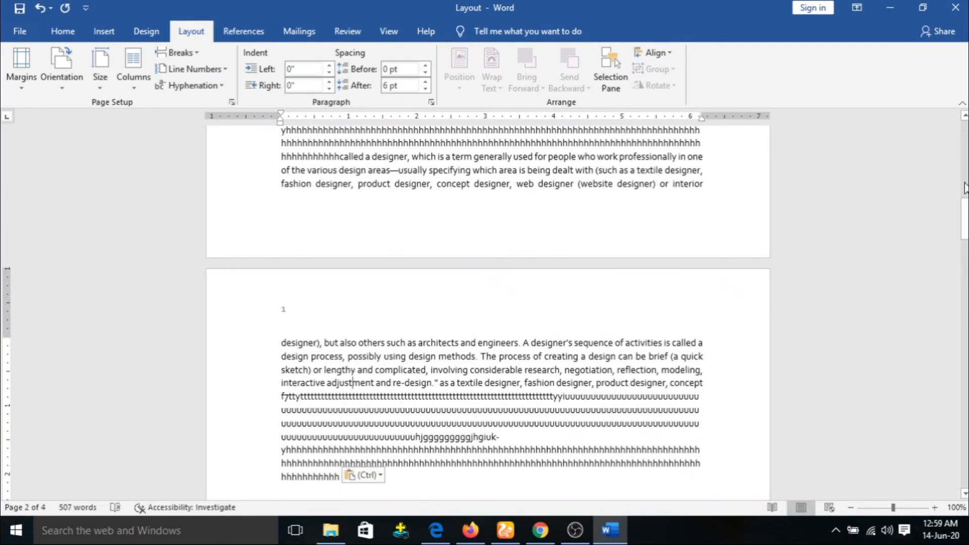
Position the oval at the page's top left with square text wrapping.
drag(965, 218, 965, 150)
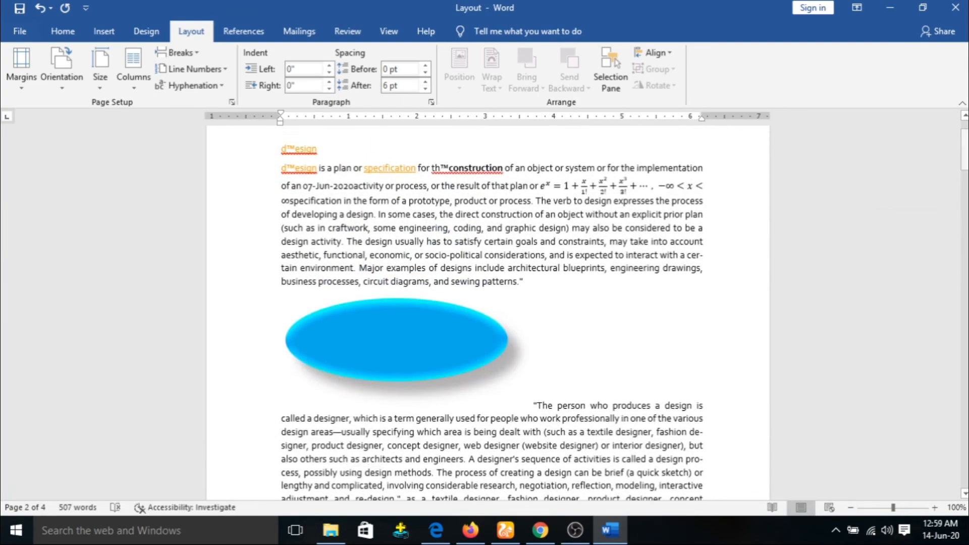
click(420, 345)
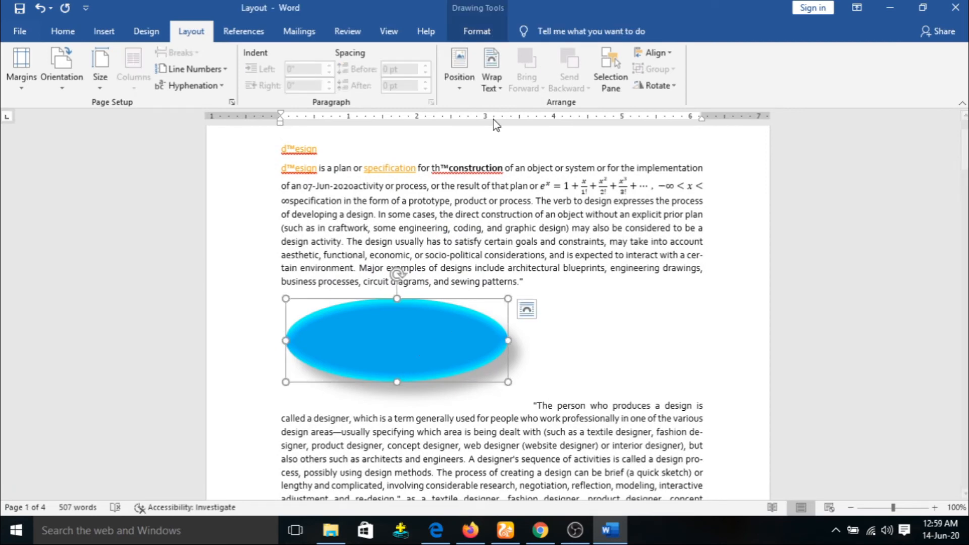
click(460, 80)
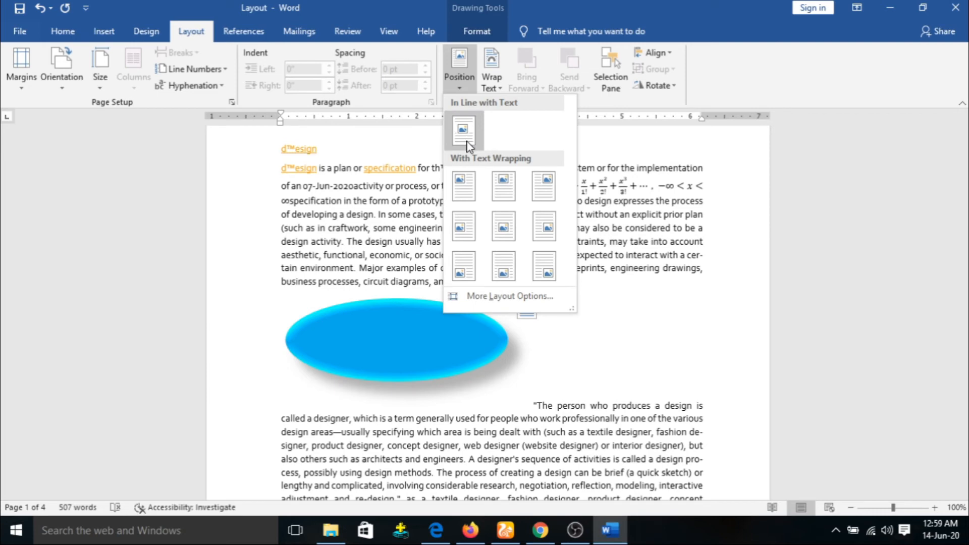
click(463, 184)
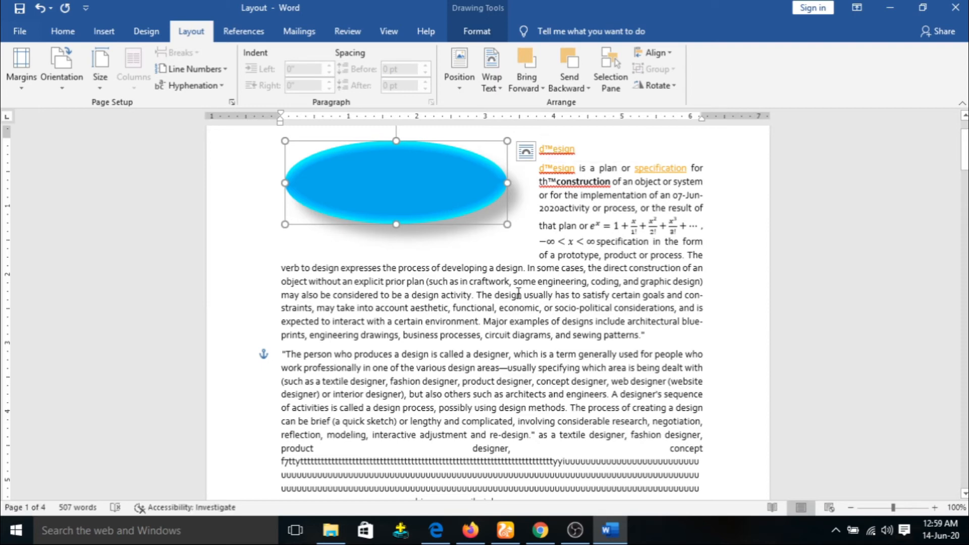
Move the oval to the page's bottom left with square text wrapping and check the other position options.
click(461, 90)
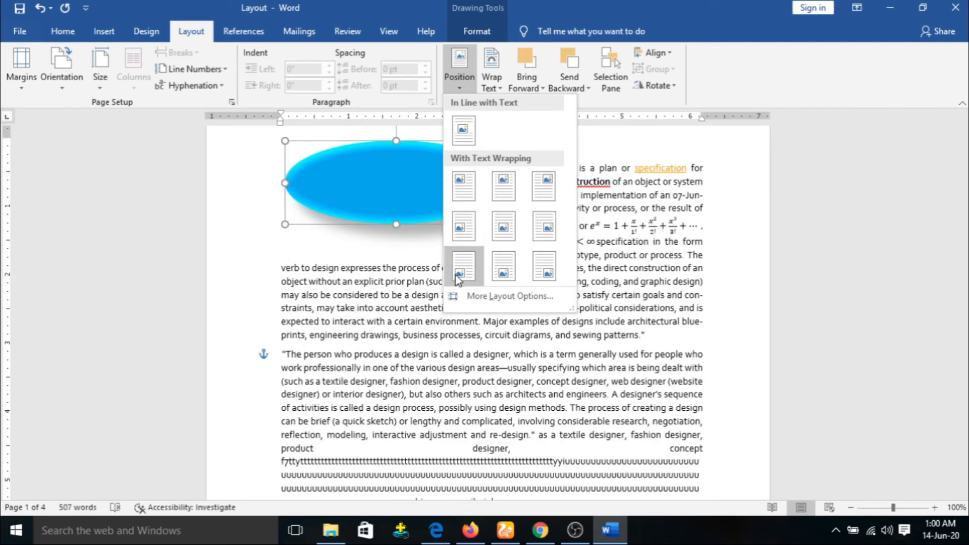
click(461, 268)
drag(965, 155, 965, 203)
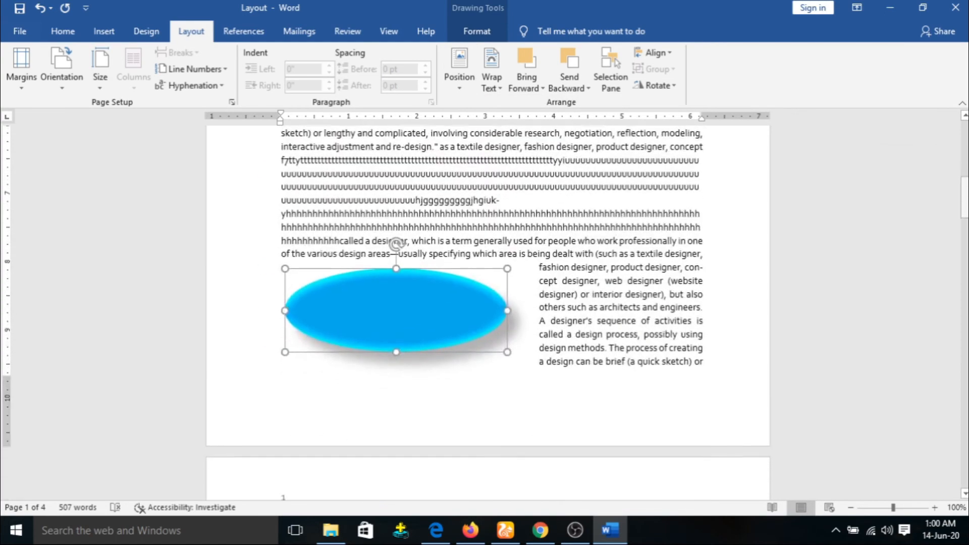
click(452, 80)
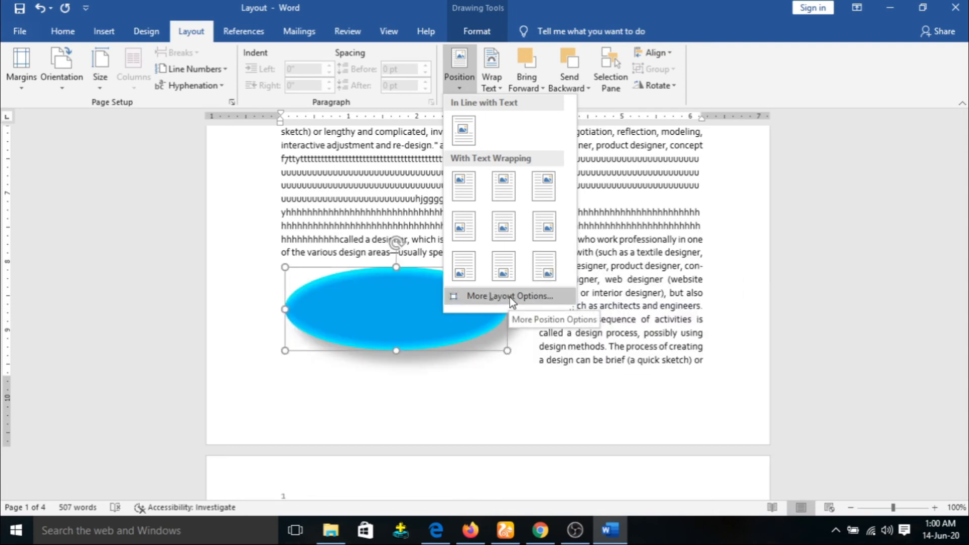
click(614, 417)
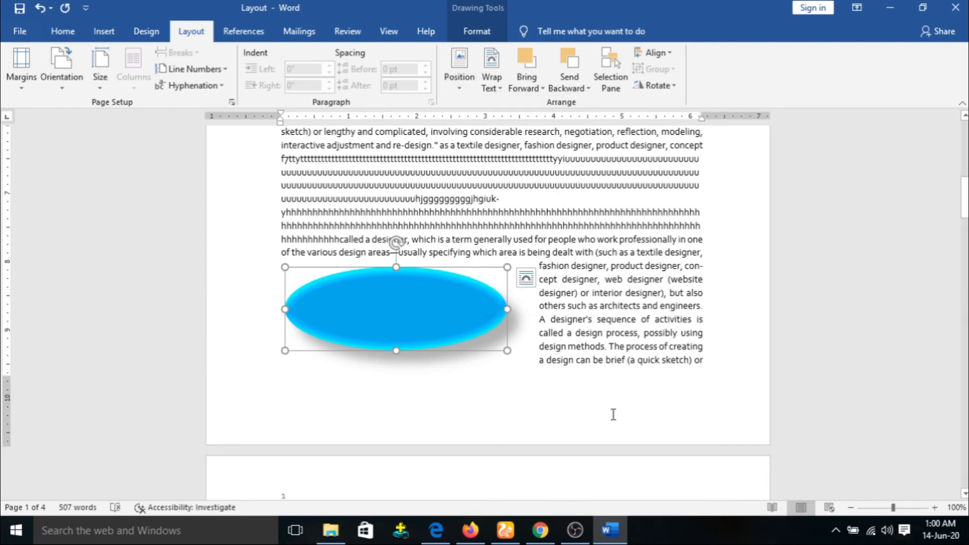
Set the oval's text wrapping to In Line with Text.
click(495, 86)
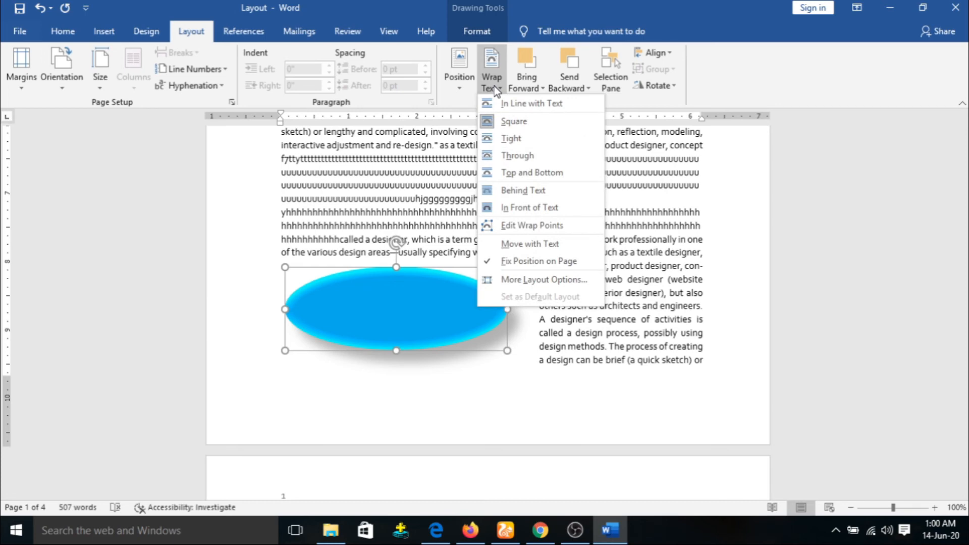
click(517, 106)
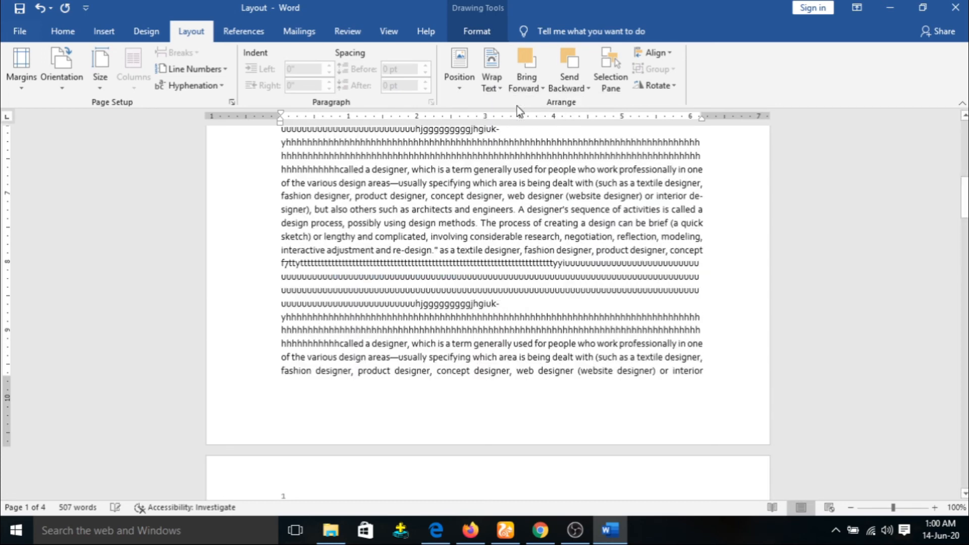
drag(964, 202, 967, 132)
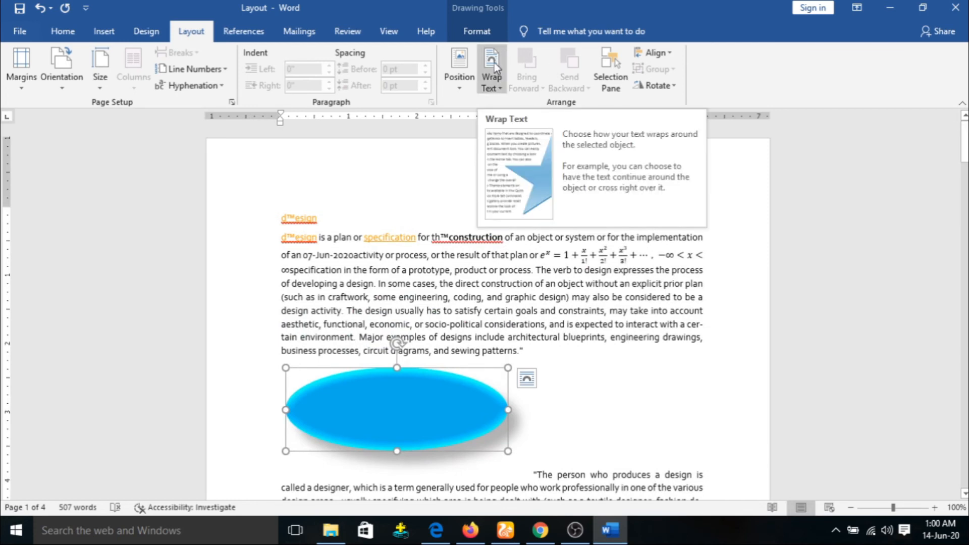
Preview text wrapping options such as Tight on the oval without applying one, and leave the oval selected.
click(494, 86)
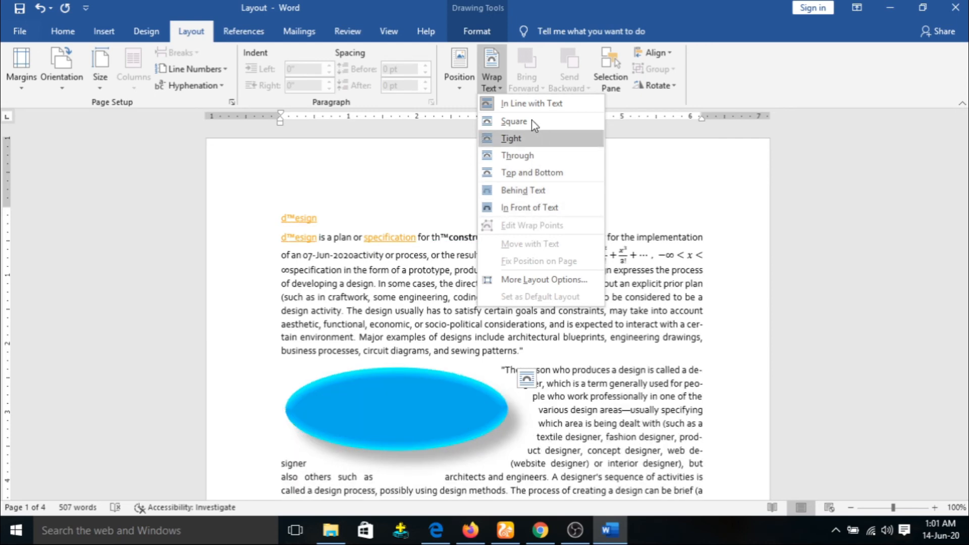
click(724, 195)
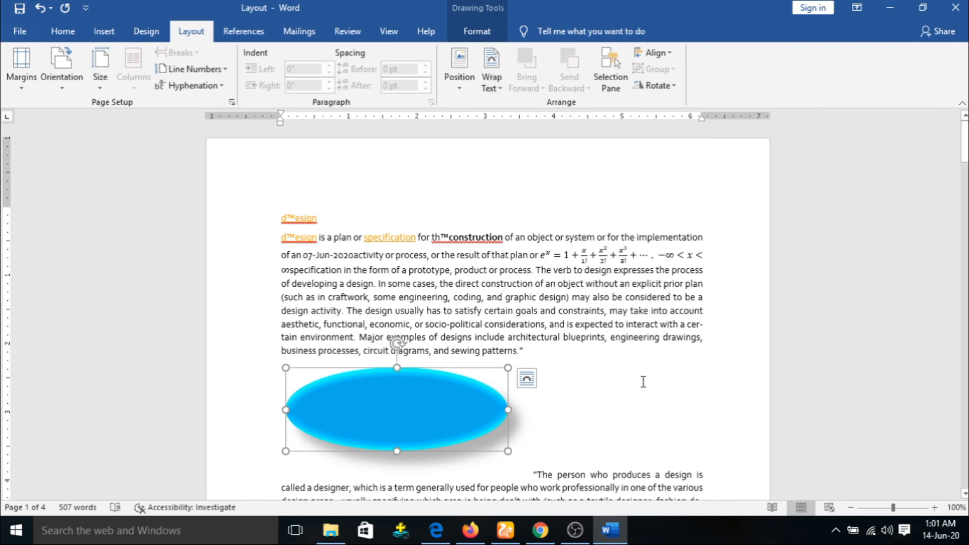
click(647, 381)
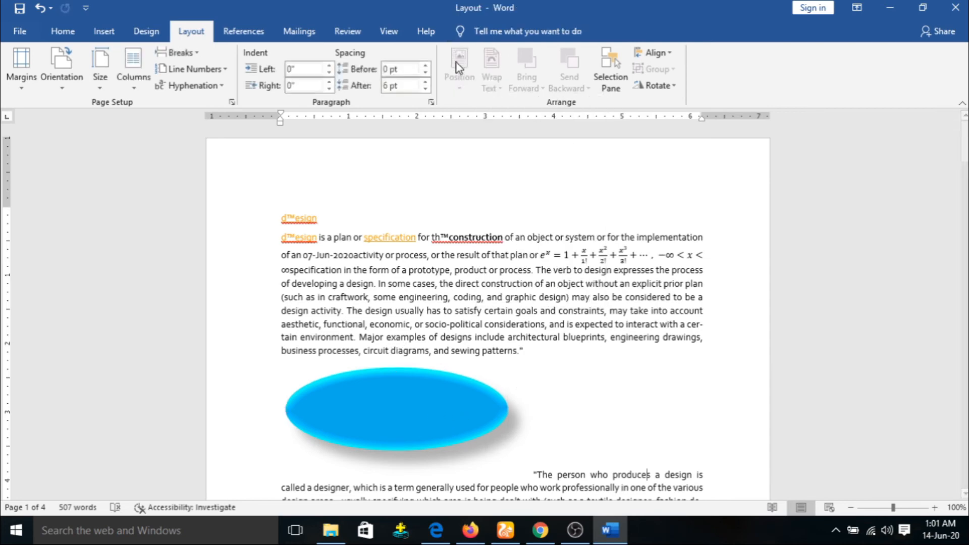
click(426, 422)
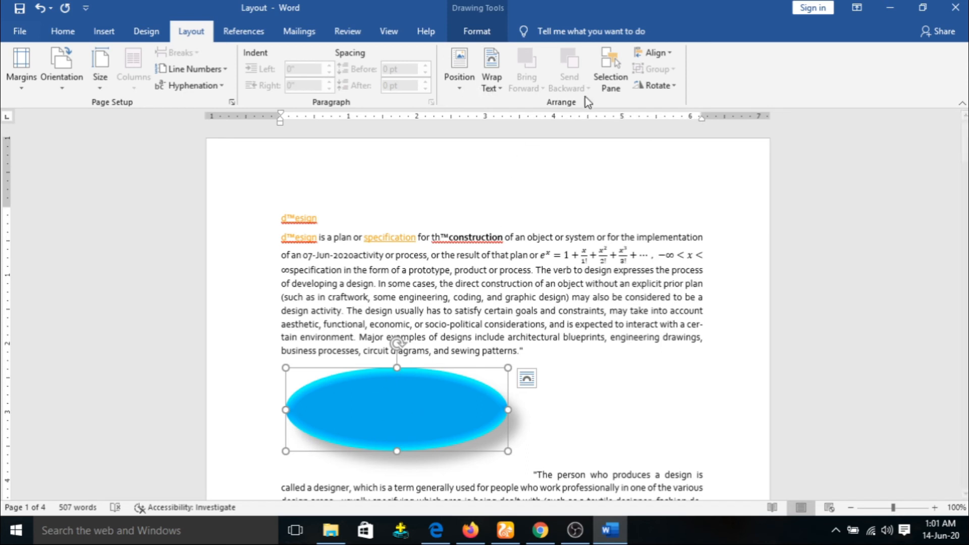
Show the Selection pane, review the alignment options for the oval, and close the pane.
click(606, 84)
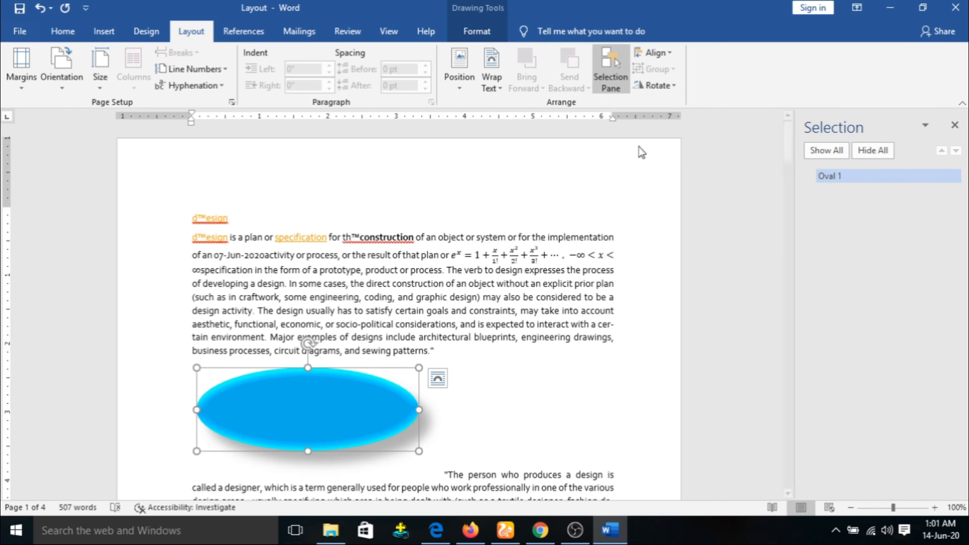
click(665, 55)
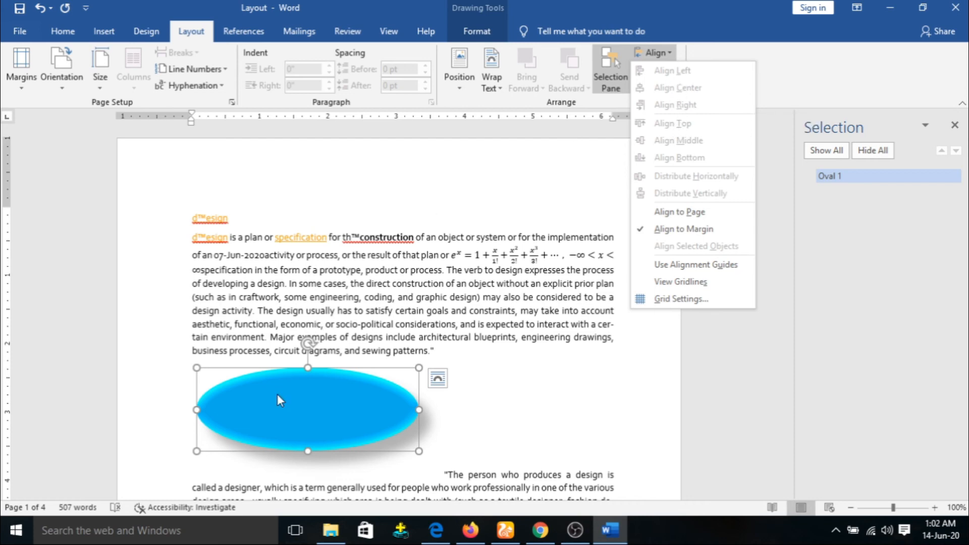
click(266, 427)
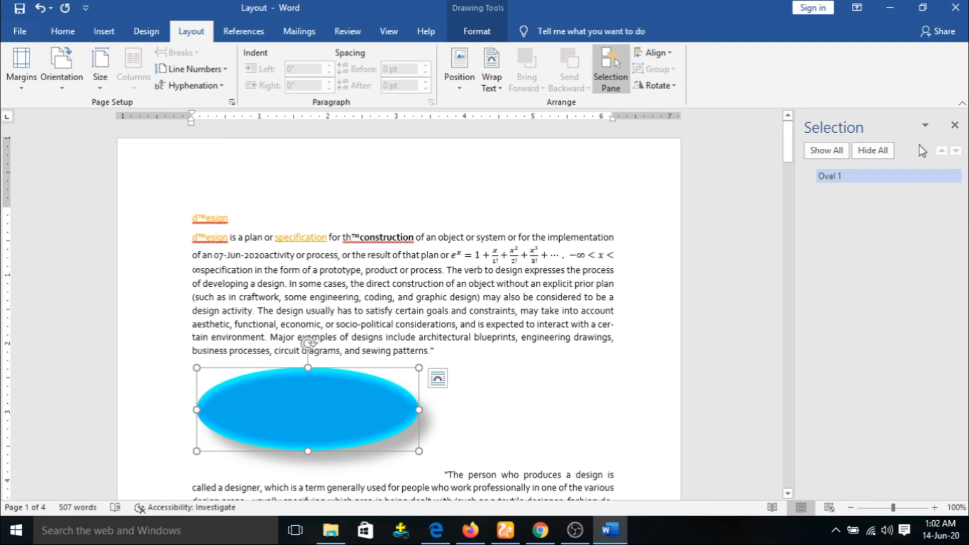
click(954, 125)
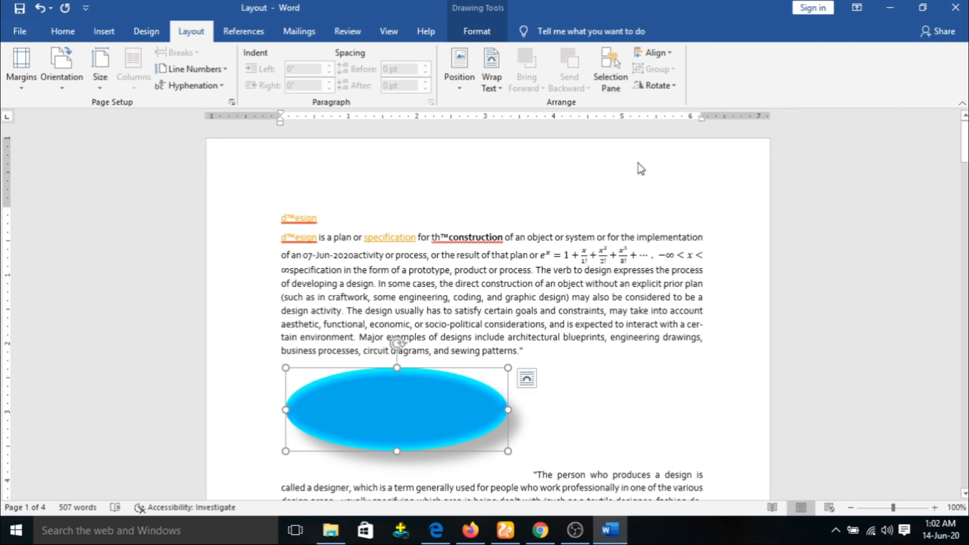